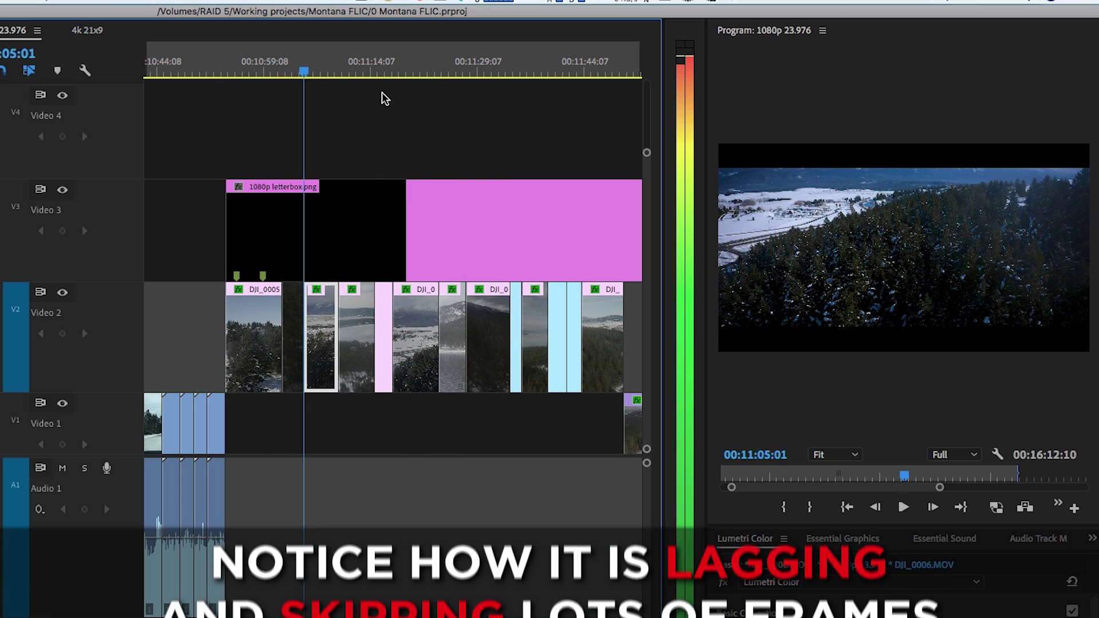
# Jump through the sequence to 00:11:21:18 and toggle proxy playback on.
pyautogui.click(548, 116)
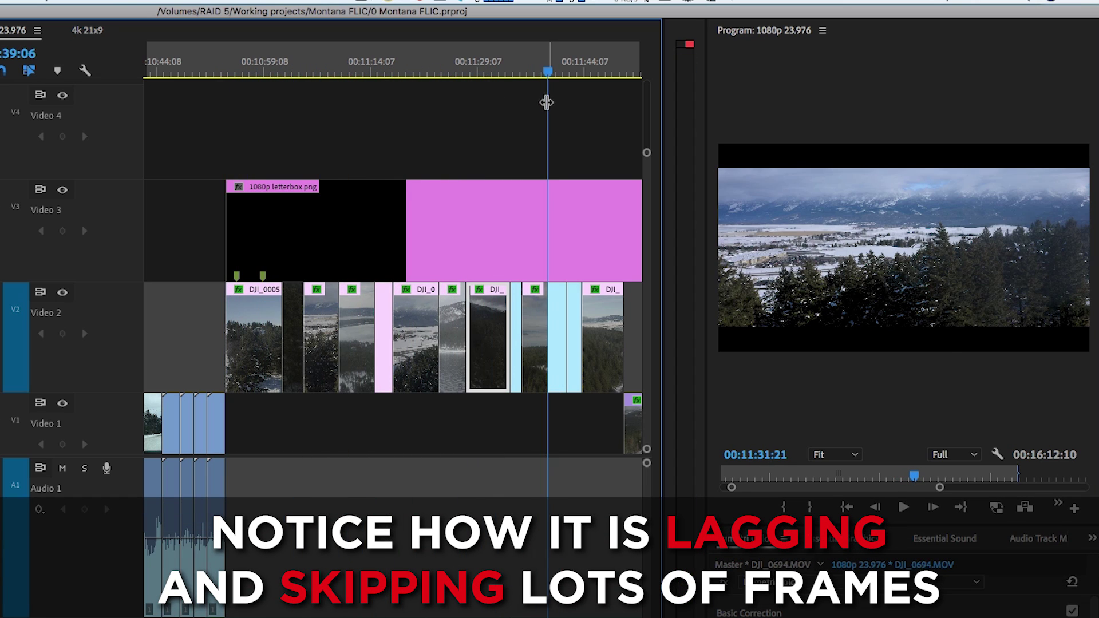
pyautogui.click(307, 73)
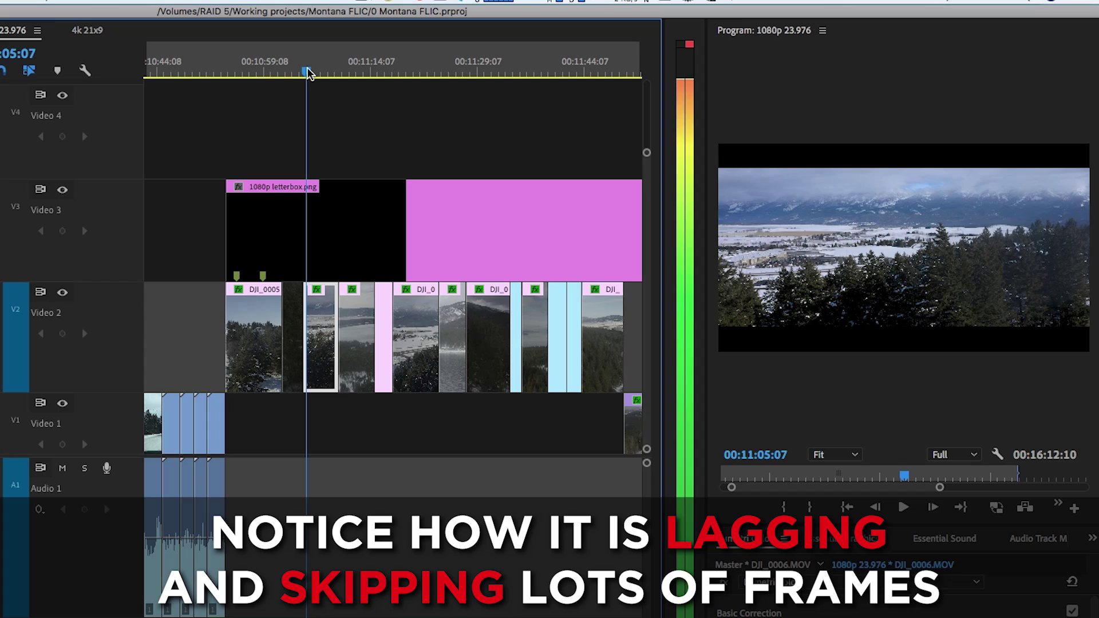
pyautogui.click(596, 72)
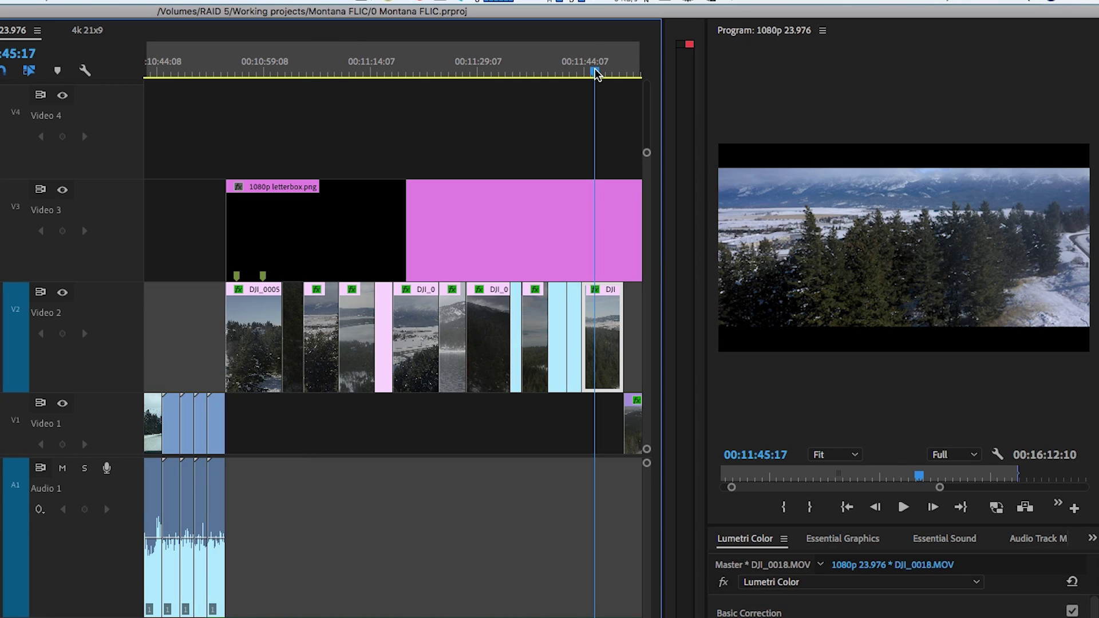
pyautogui.click(423, 106)
pyautogui.press('p')
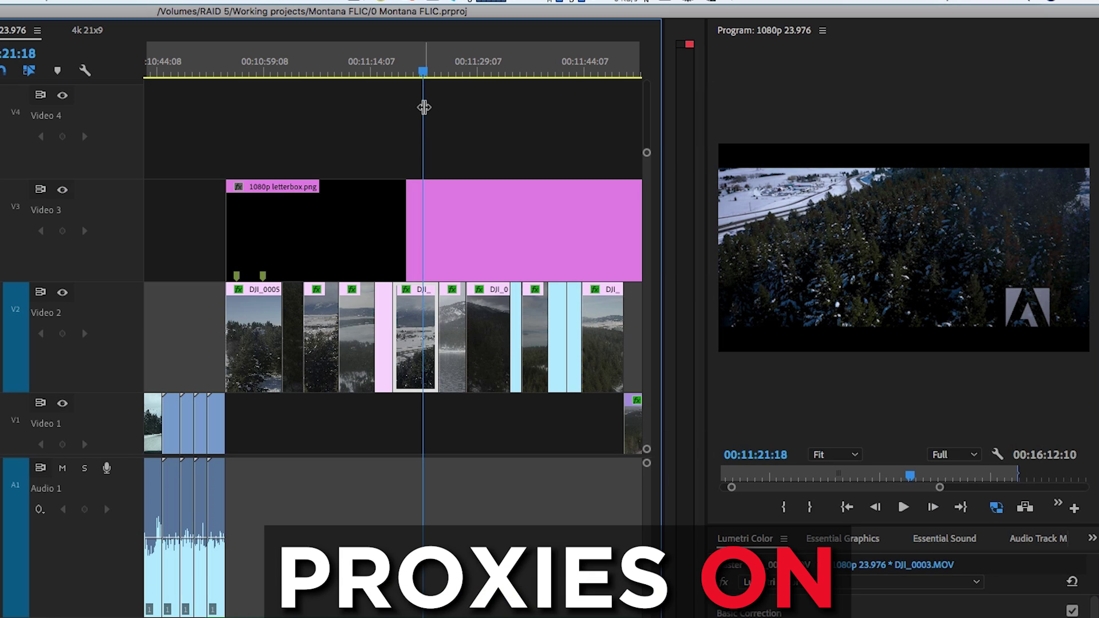
# Scrub the sequence around 00:10:59 to 00:11:12 to test proxy playback.
pyautogui.click(266, 73)
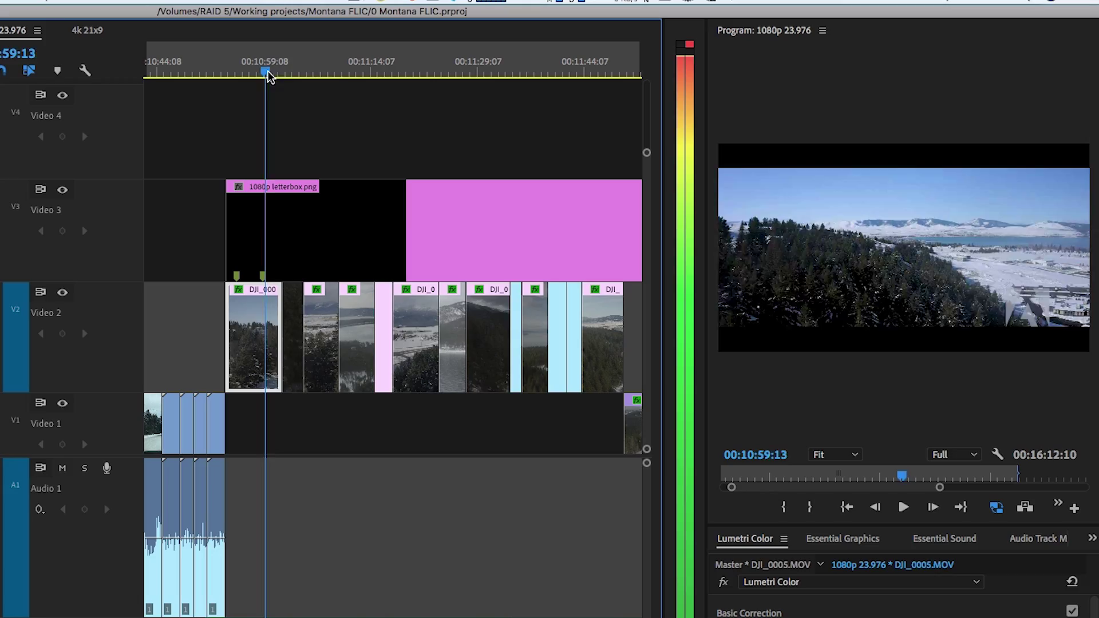
pyautogui.click(357, 72)
pyautogui.moveTo(303, 94); pyautogui.dragTo(318, 120)
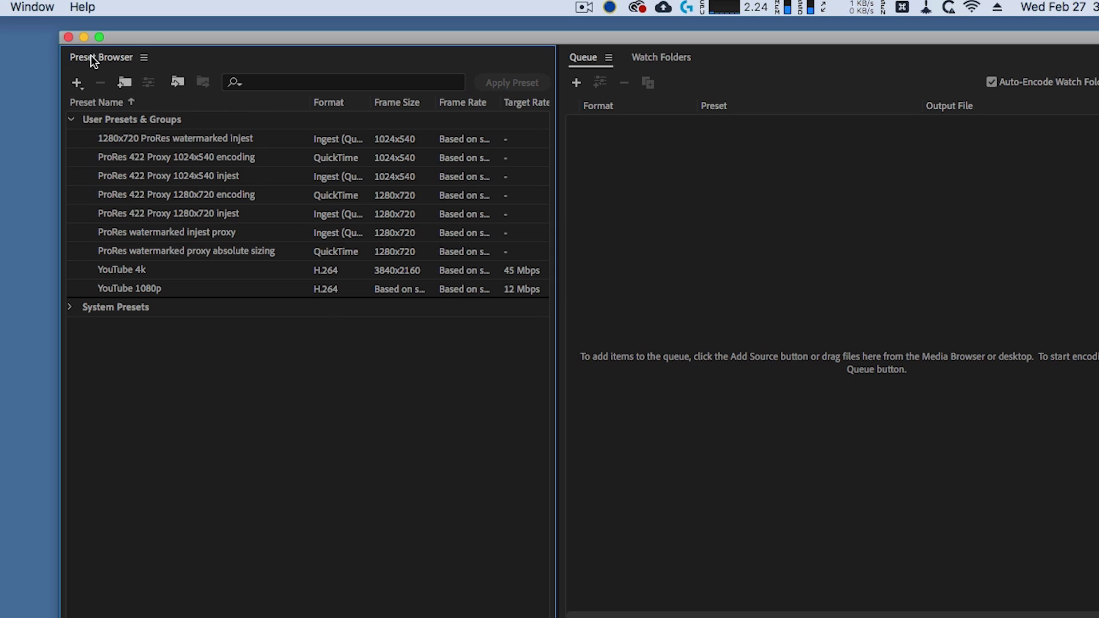
# Show the Preset Browser from the Window menu and add a new encoding preset.
pyautogui.click(35, 8)
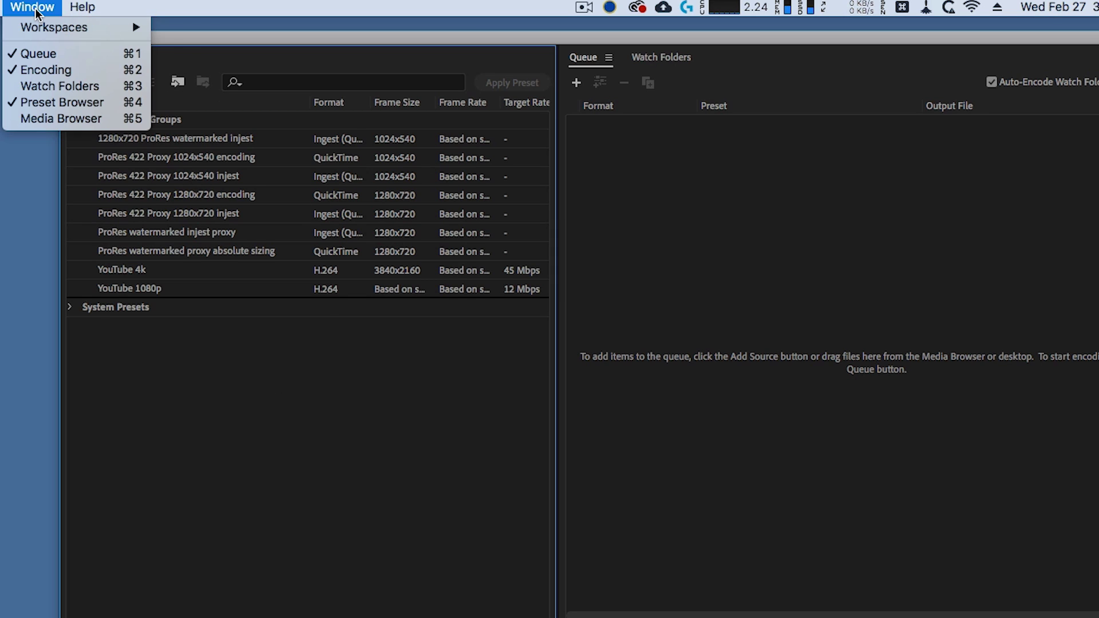
pyautogui.click(66, 104)
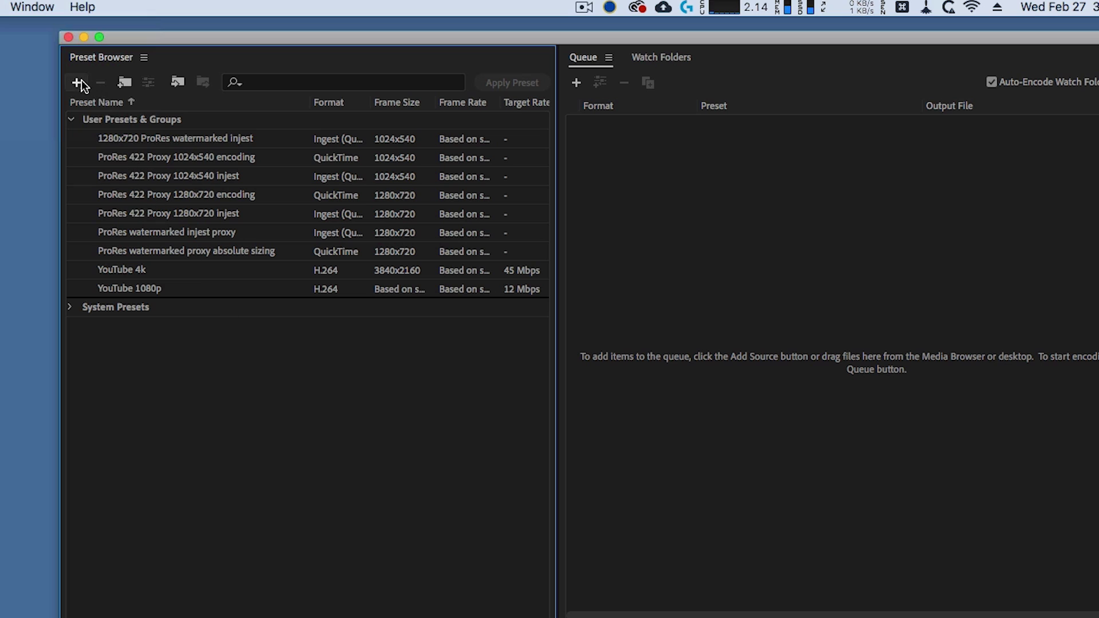
pyautogui.click(78, 83)
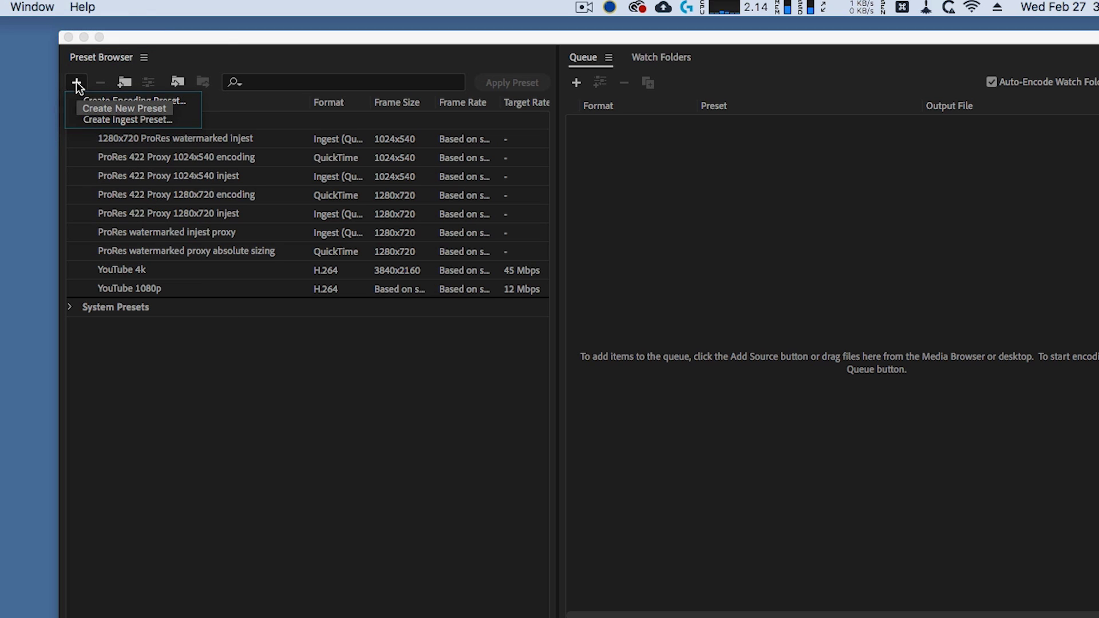
pyautogui.click(111, 100)
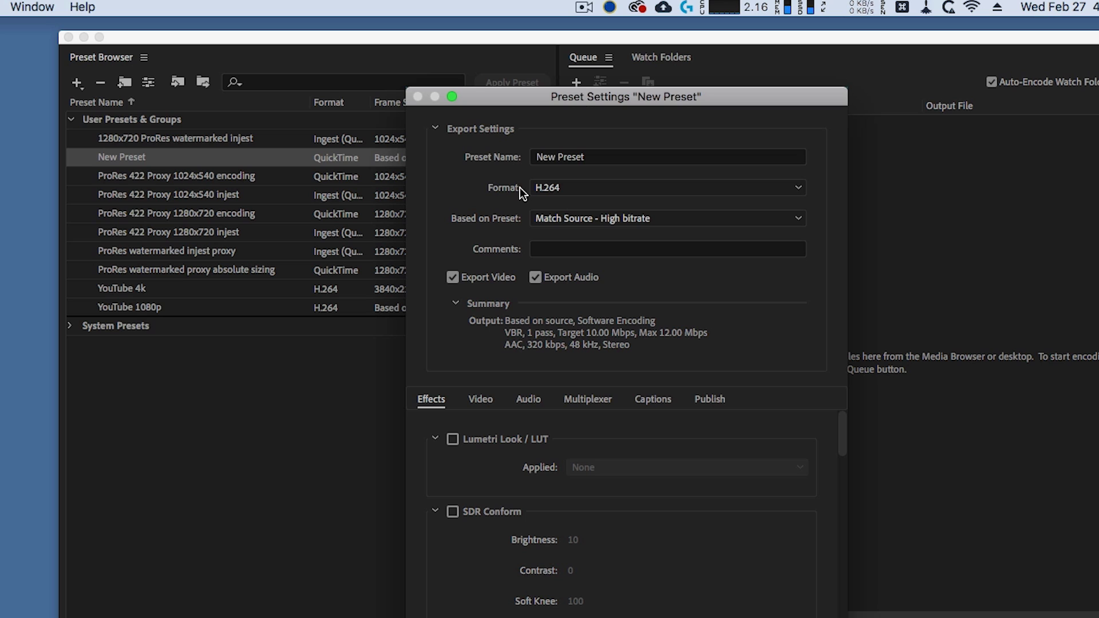
# Switch the preset to QuickTime format and choose the Apple ProRes 422 (Proxy) video codec.
pyautogui.click(558, 188)
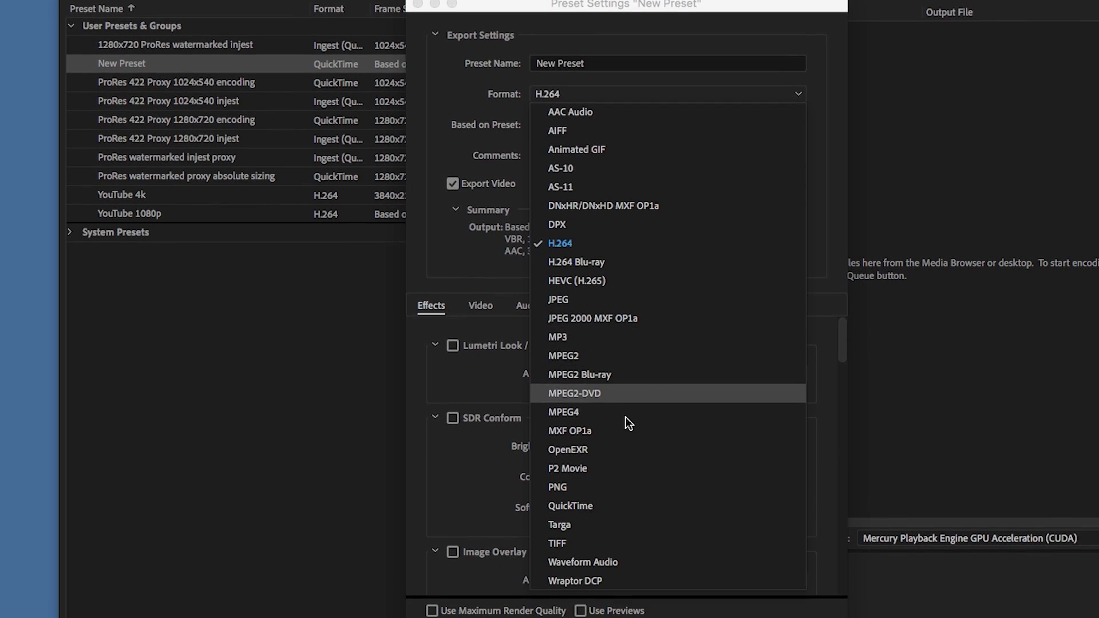
pyautogui.click(604, 504)
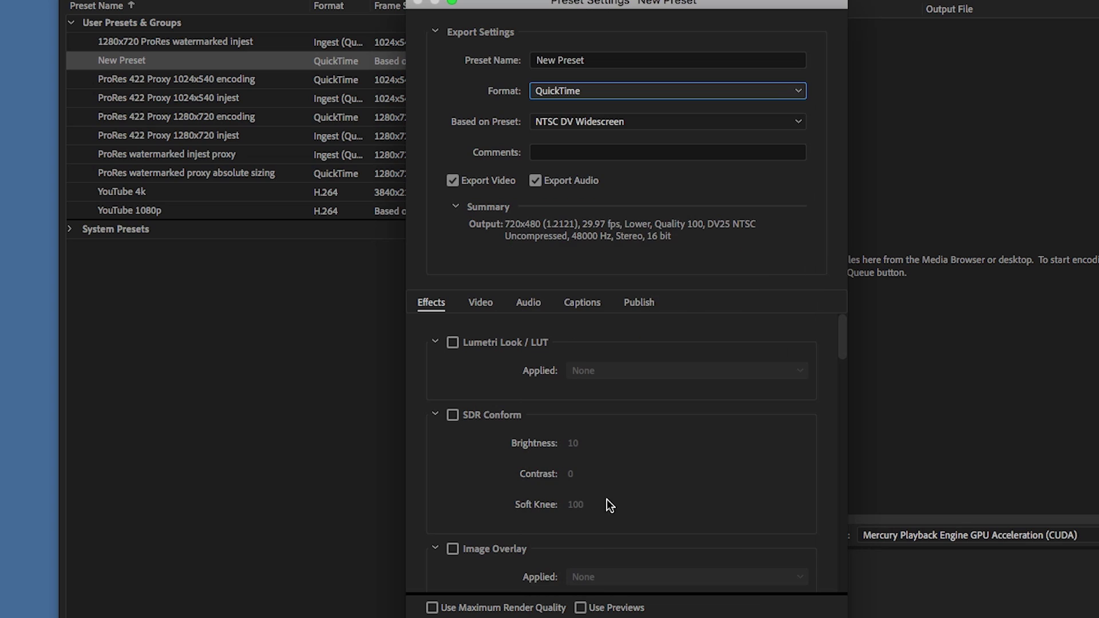
pyautogui.click(479, 304)
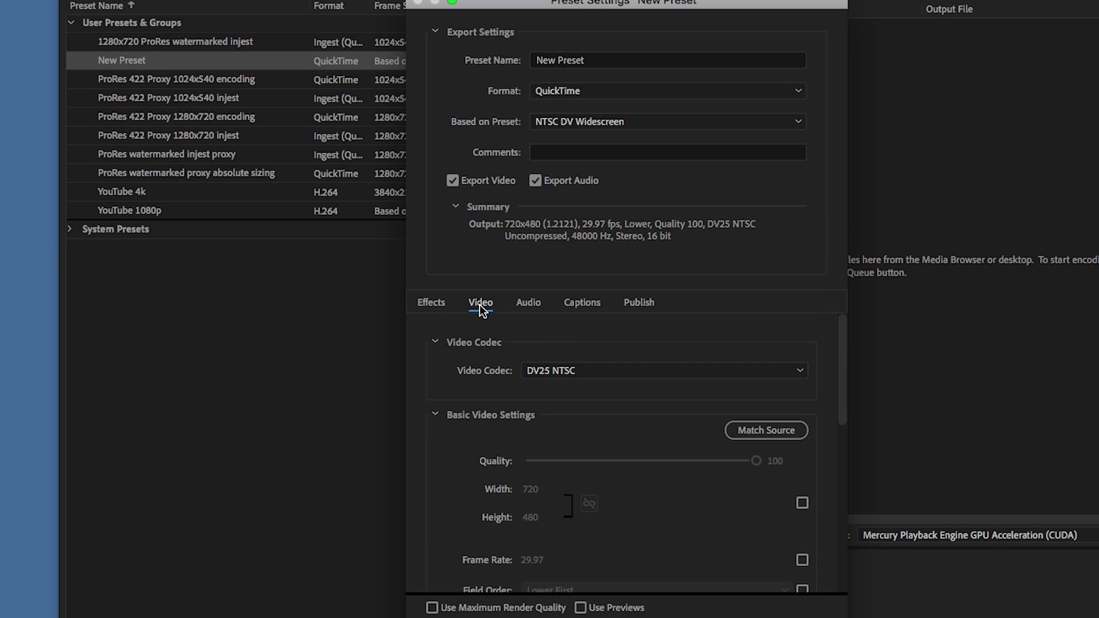
pyautogui.click(576, 373)
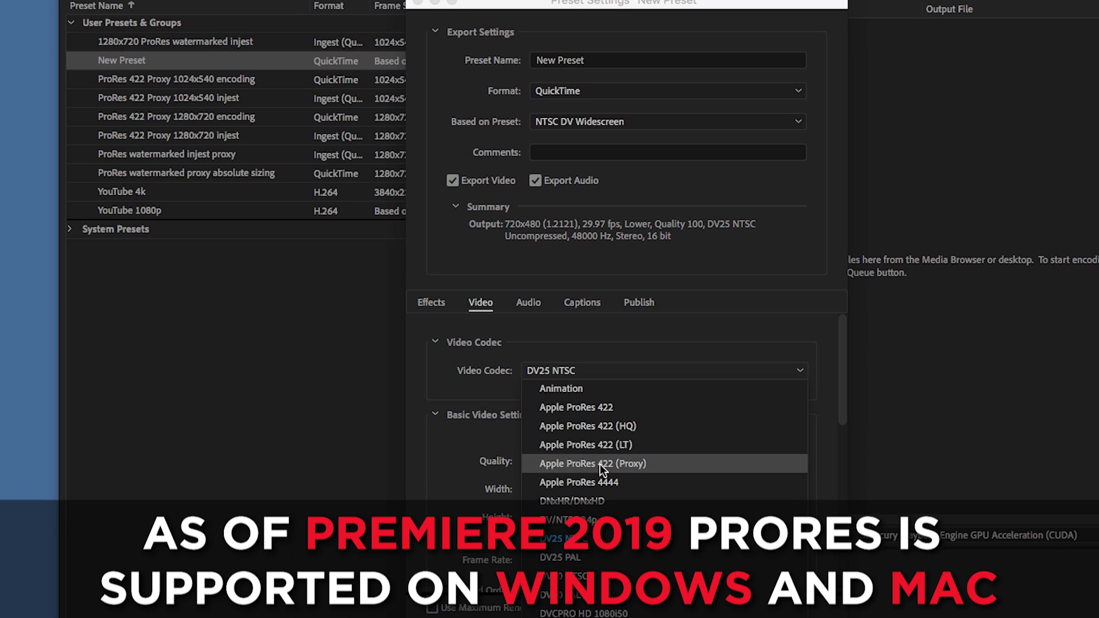
pyautogui.click(600, 465)
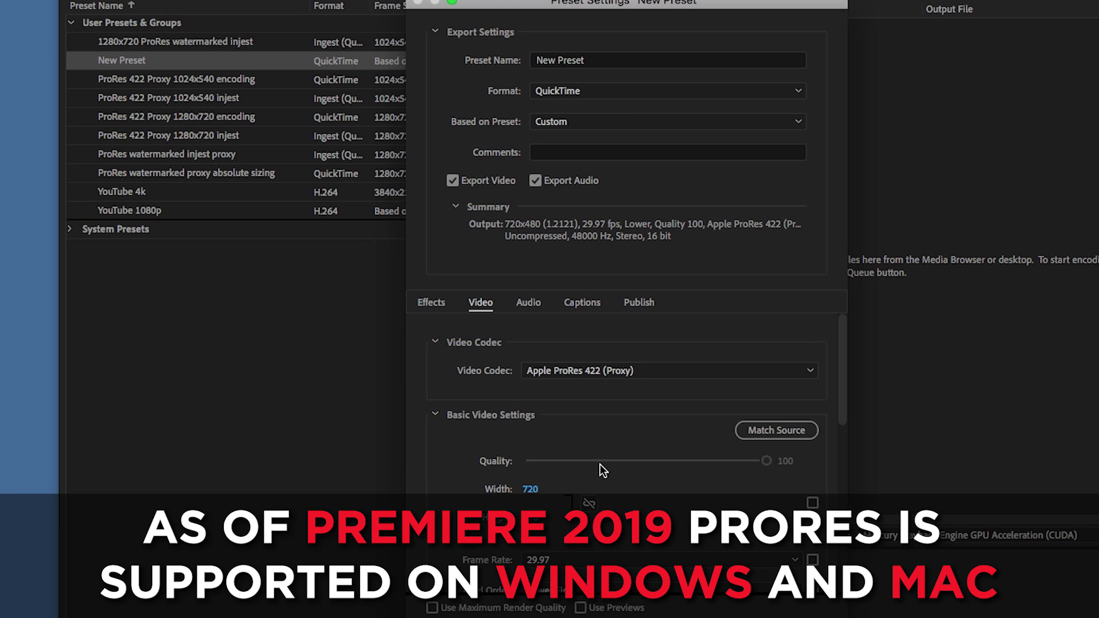
pyautogui.scroll(-3, 653, 456)
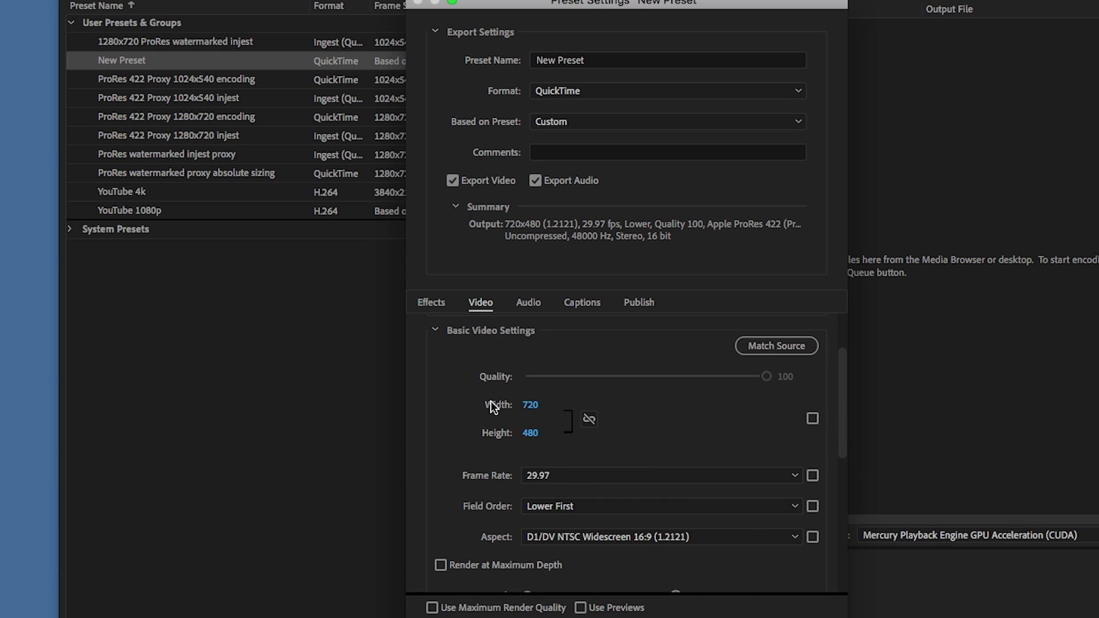
# Turn off size matching and set the frame size to 1280 by 720.
pyautogui.click(813, 419)
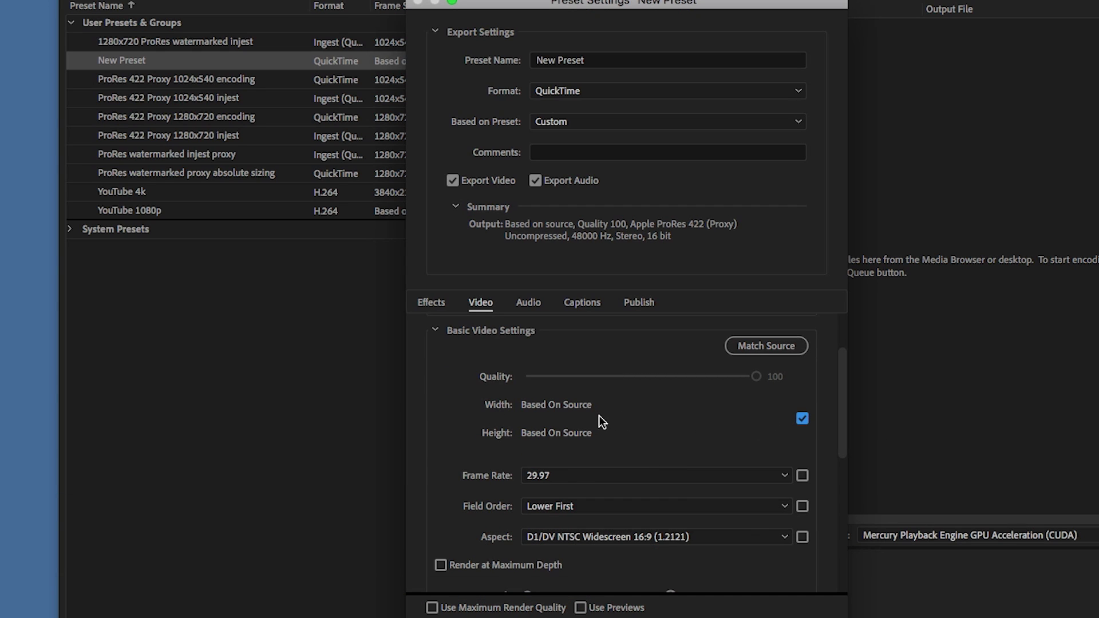
pyautogui.click(802, 419)
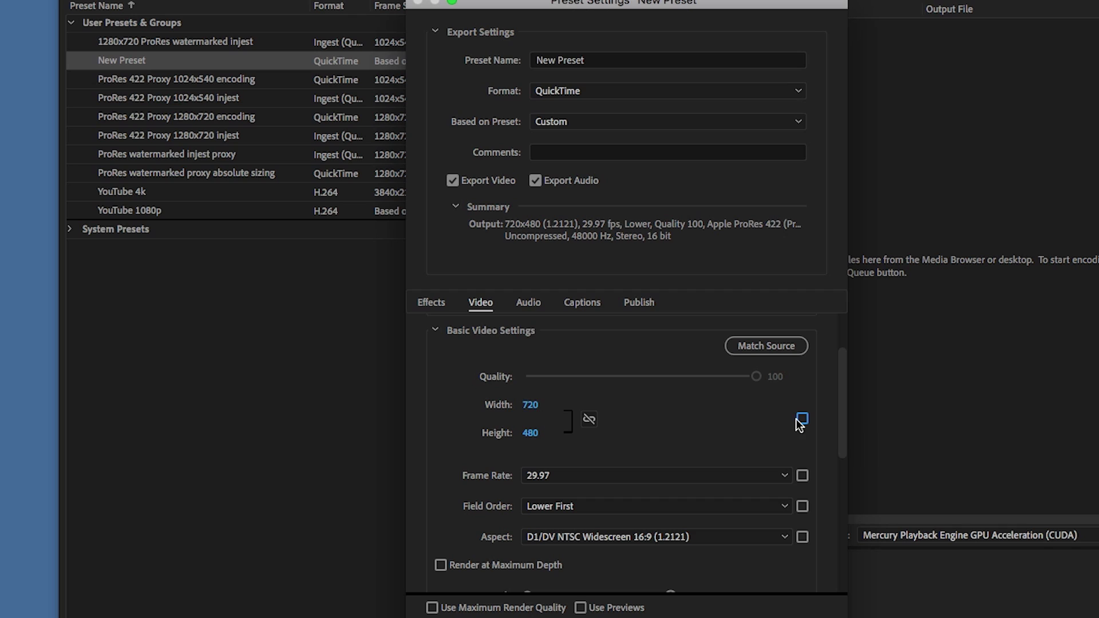
pyautogui.click(524, 405)
pyautogui.write('128')
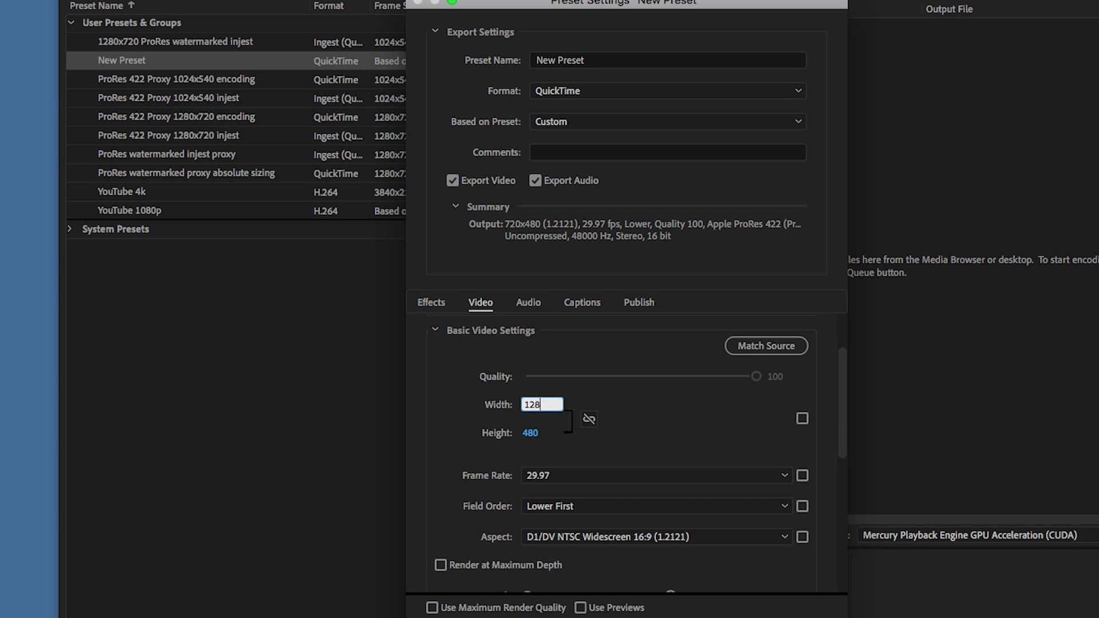
pyautogui.click(531, 433)
pyautogui.write('720')
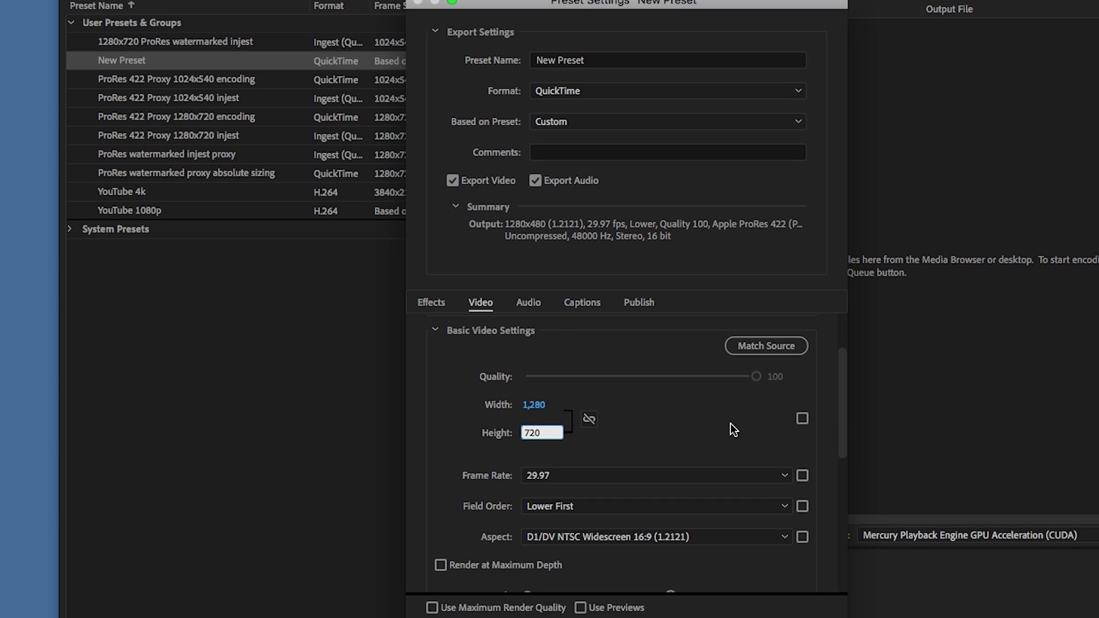
pyautogui.press('Return')
# Make frame rate, field order and aspect match the source.
pyautogui.scroll(-1, 767, 438)
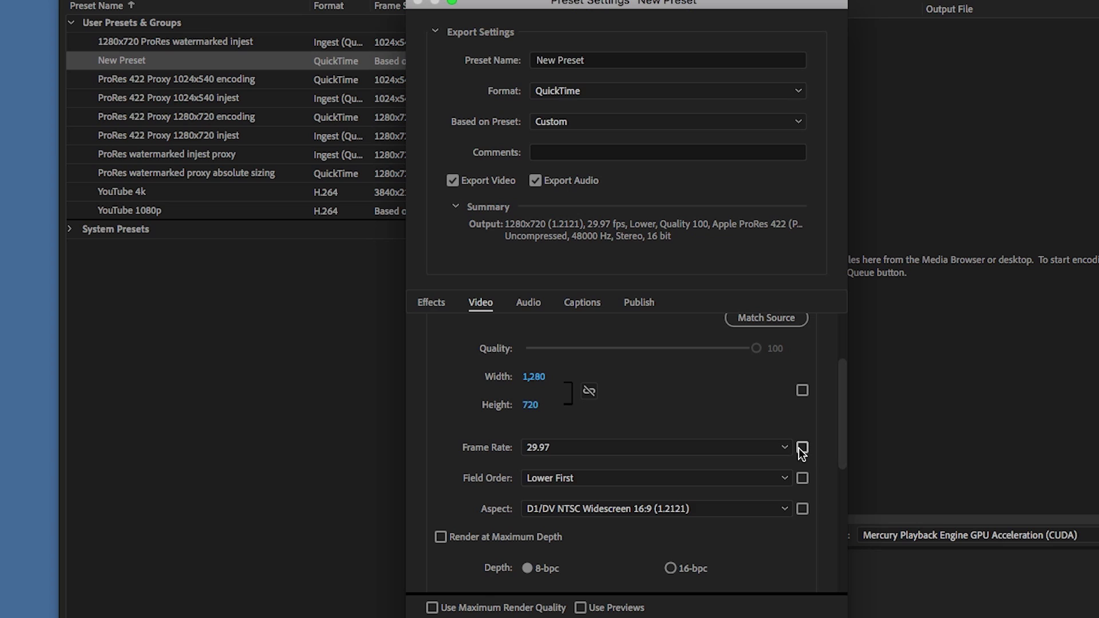
pyautogui.click(802, 447)
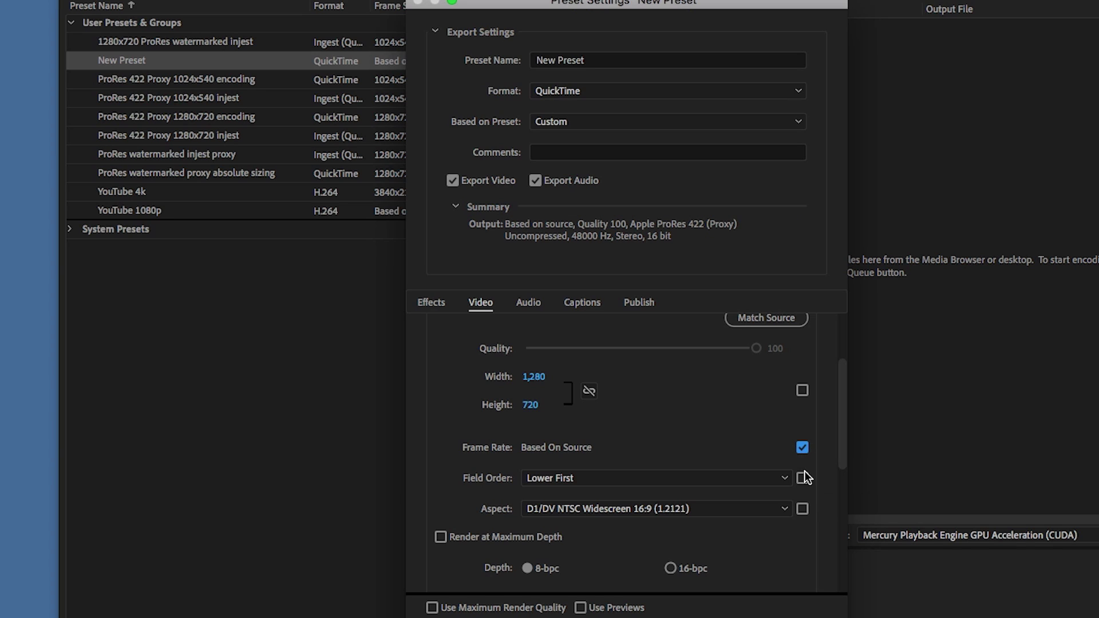
pyautogui.click(802, 478)
pyautogui.click(802, 509)
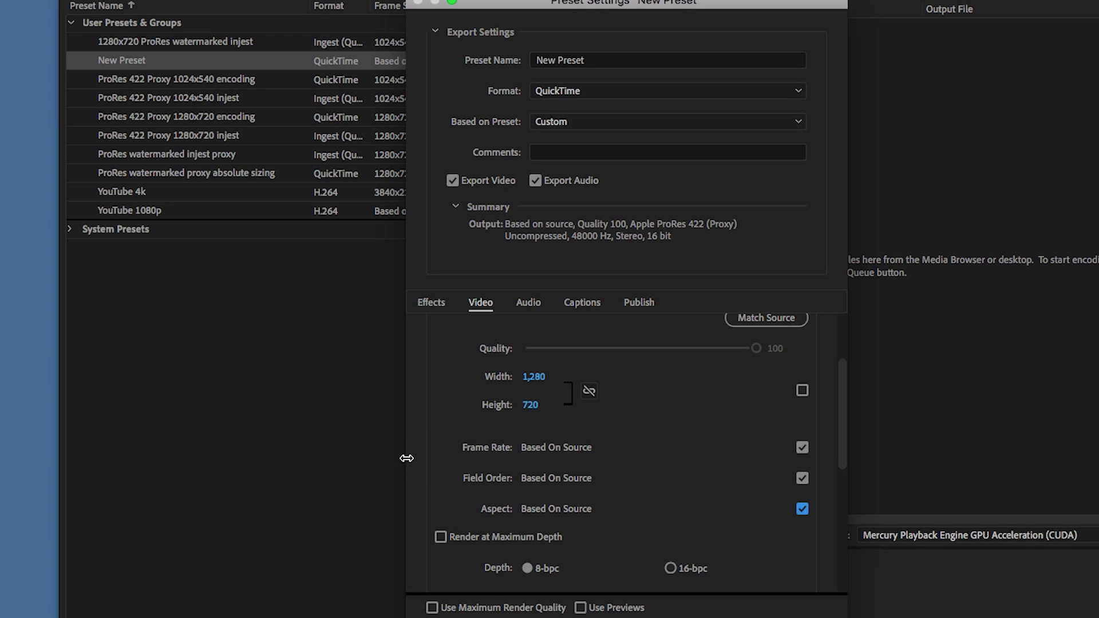
pyautogui.scroll(4, 443, 461)
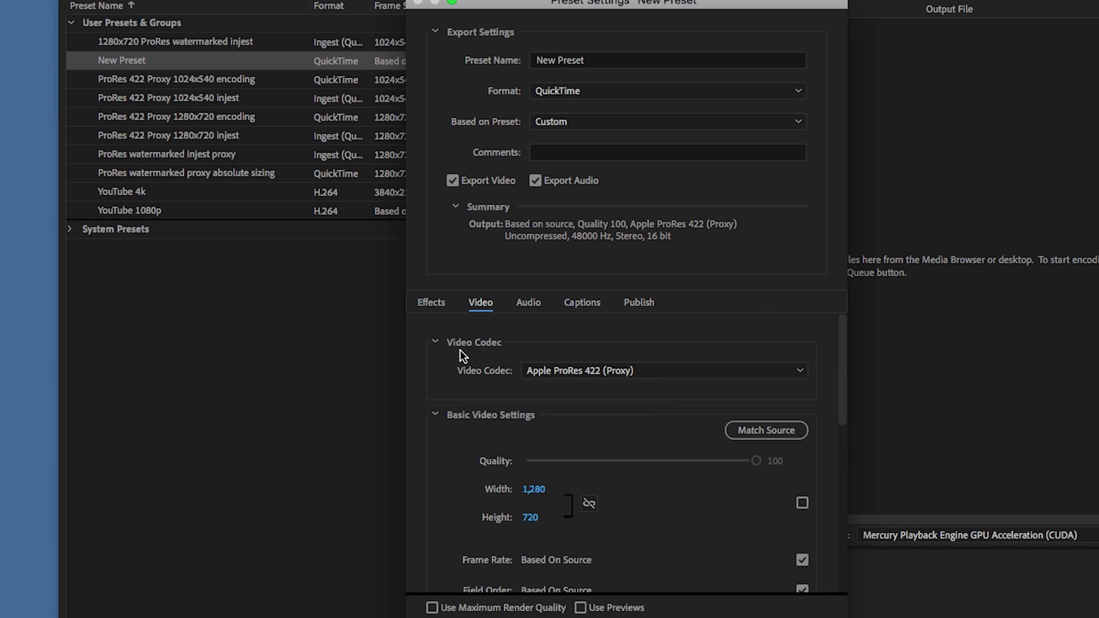
# Switch to the preset's Effects settings and toggle proxy playback to compare the watermark.
pyautogui.click(431, 302)
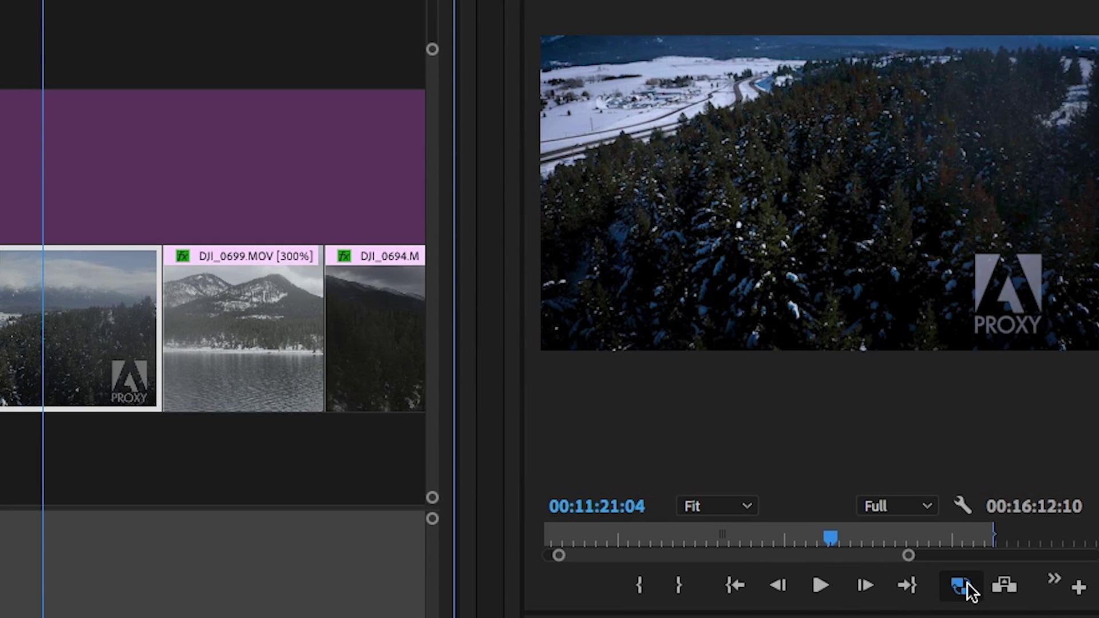
pyautogui.click(965, 586)
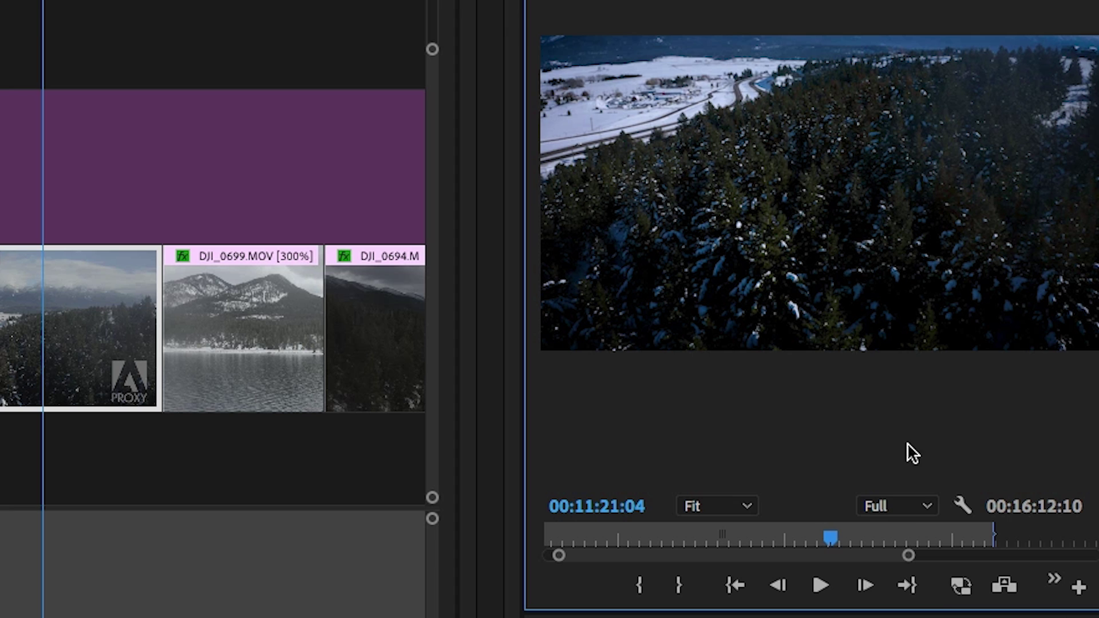
pyautogui.click(962, 590)
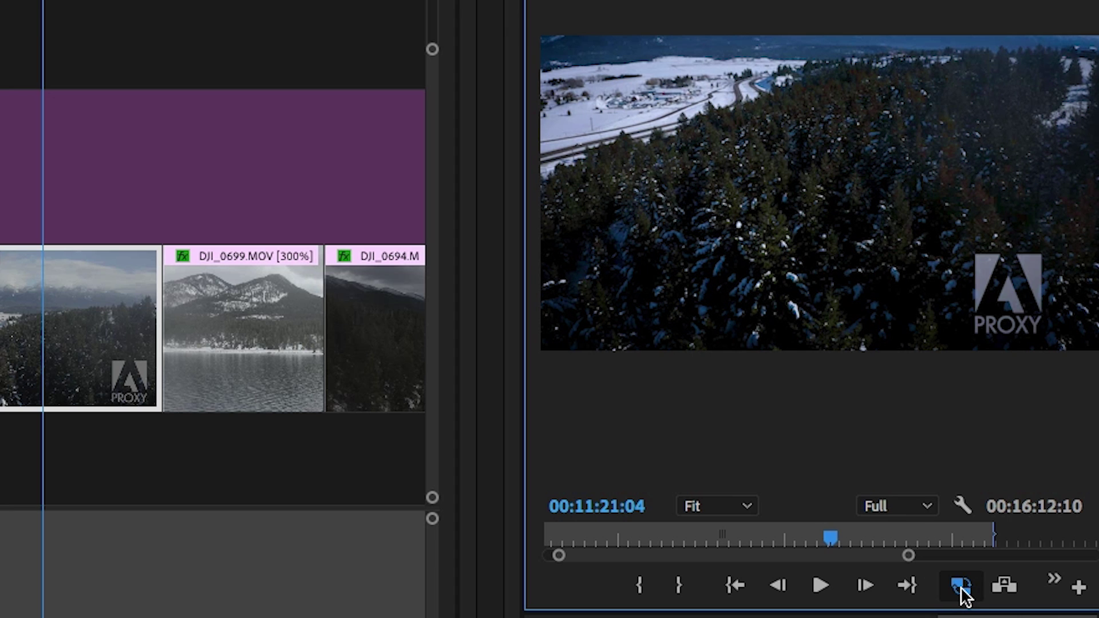
pyautogui.click(964, 588)
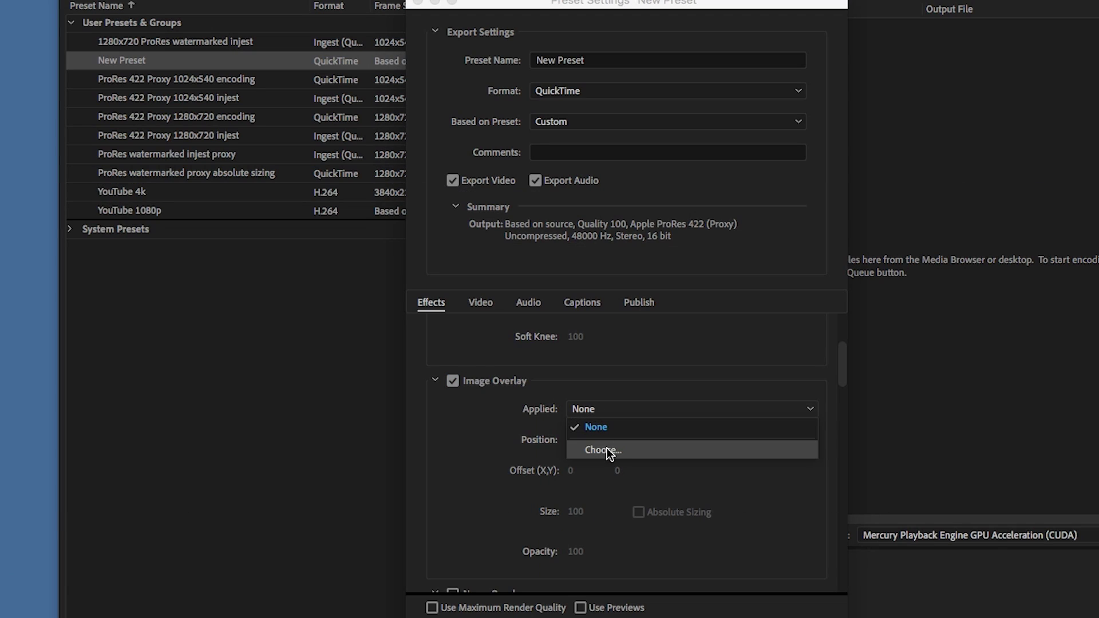
# Load Adobe Proxy.png from the Presets folder as the overlay image.
pyautogui.click(606, 448)
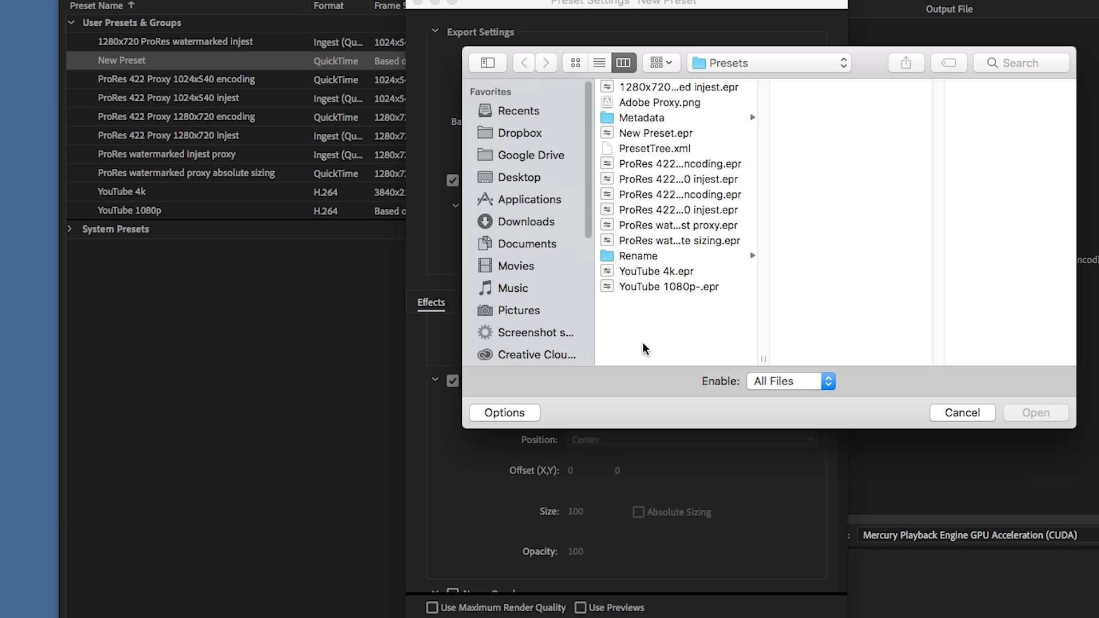
pyautogui.click(665, 103)
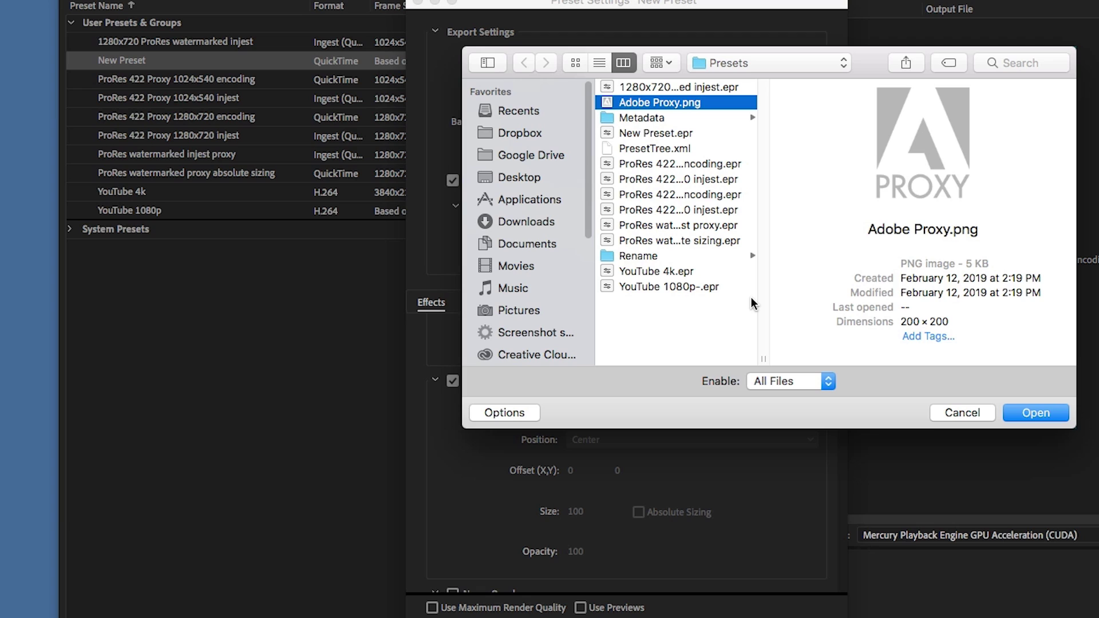
pyautogui.click(1029, 411)
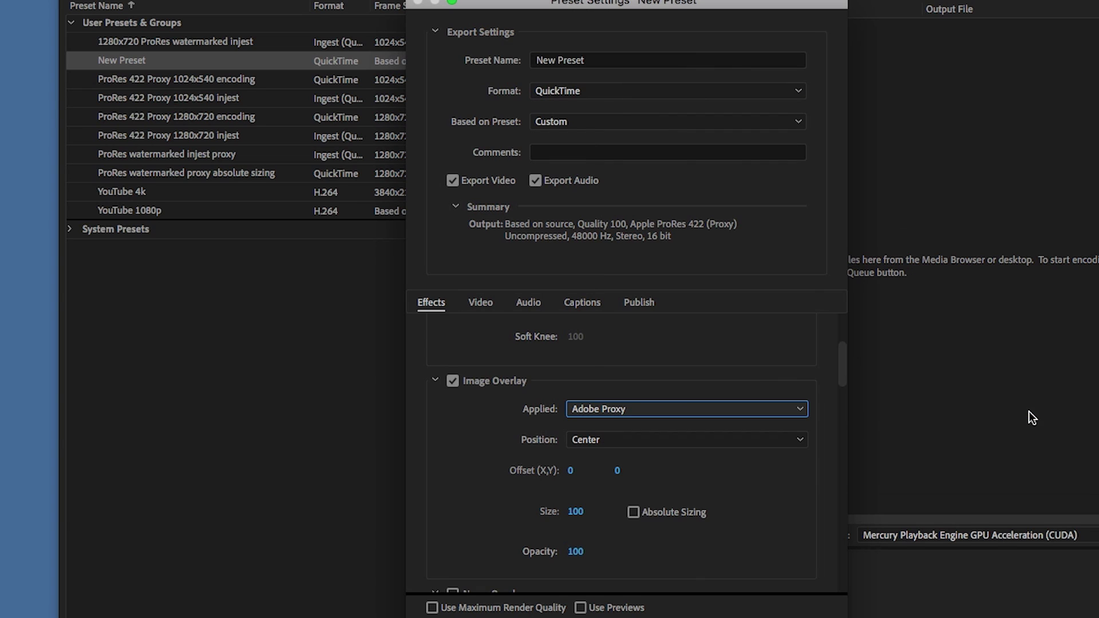
# Set the Image Overlay position to Bottom Right.
pyautogui.scroll(-3, 772, 499)
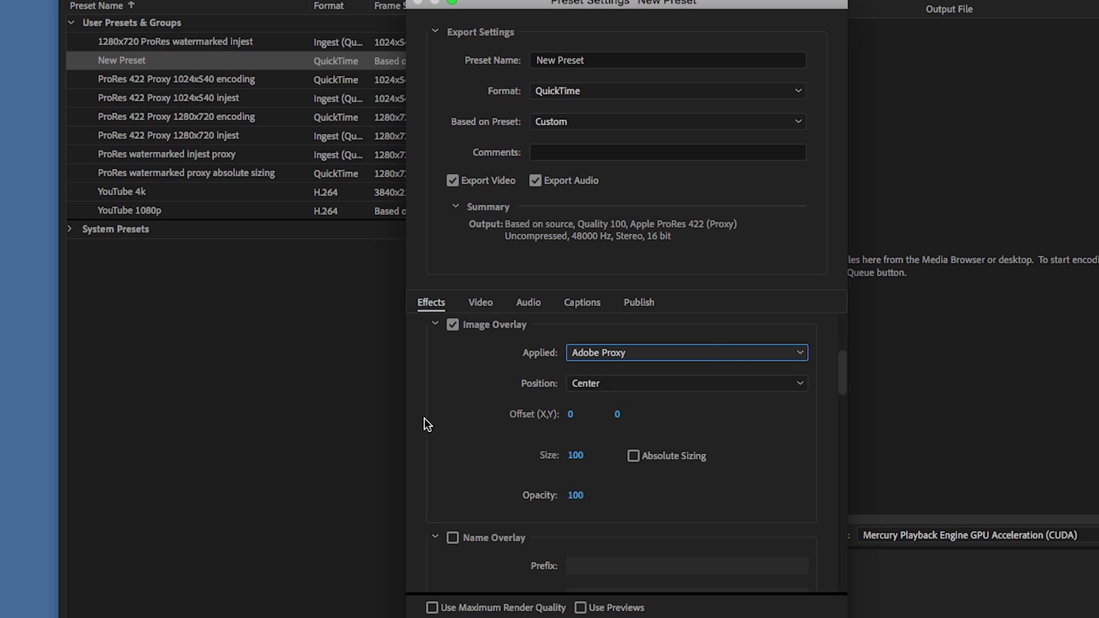
pyautogui.click(646, 383)
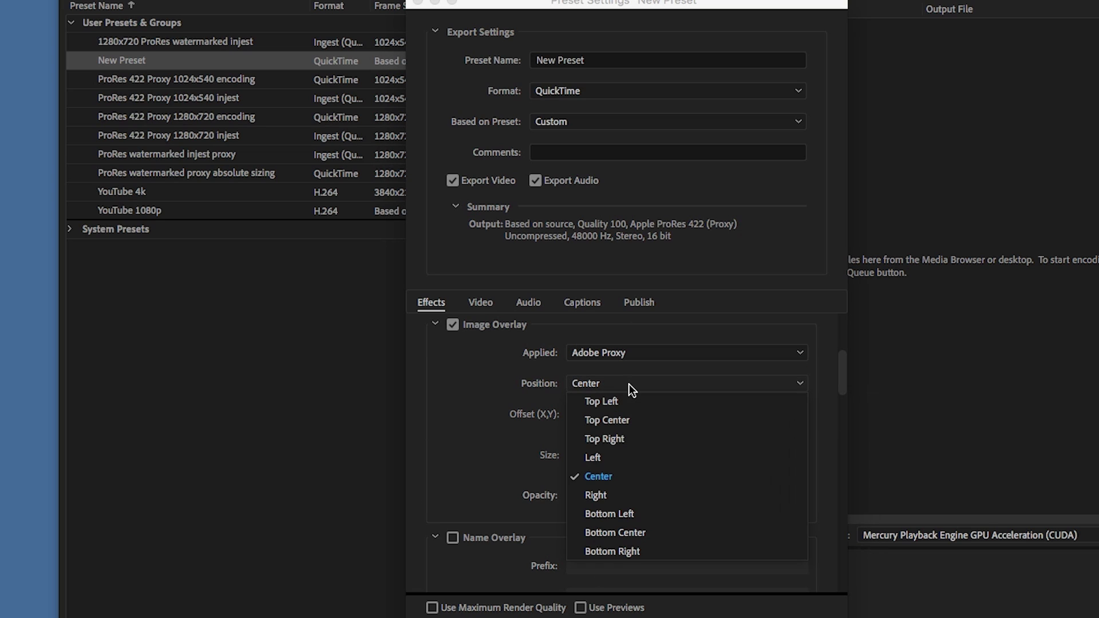
pyautogui.click(637, 551)
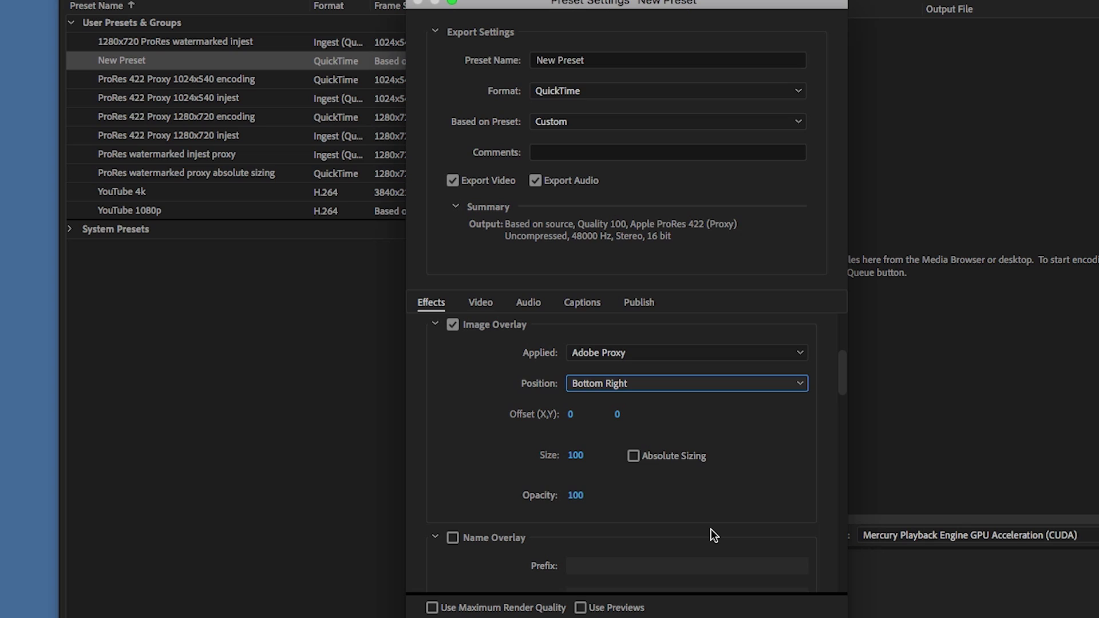
# Rename the preset '1280x720 ProRes Watermarked Encoding' and save it to the user presets.
pyautogui.click(667, 60)
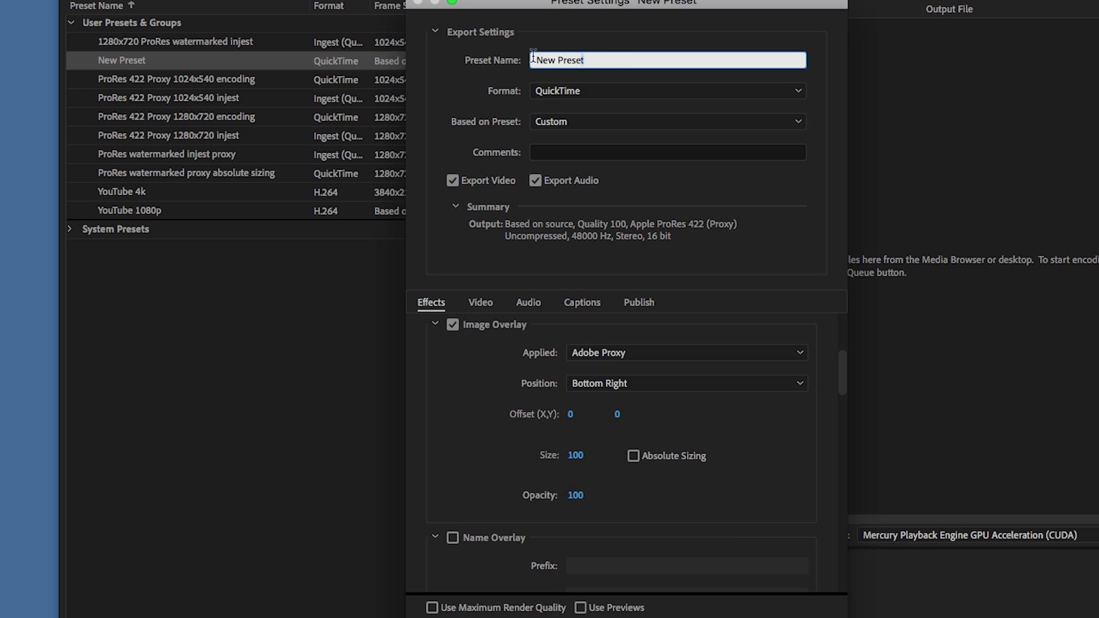
pyautogui.press('BackSpace')
pyautogui.write('1280x720 ProRes Watermarked Encoding')
pyautogui.press('Return')
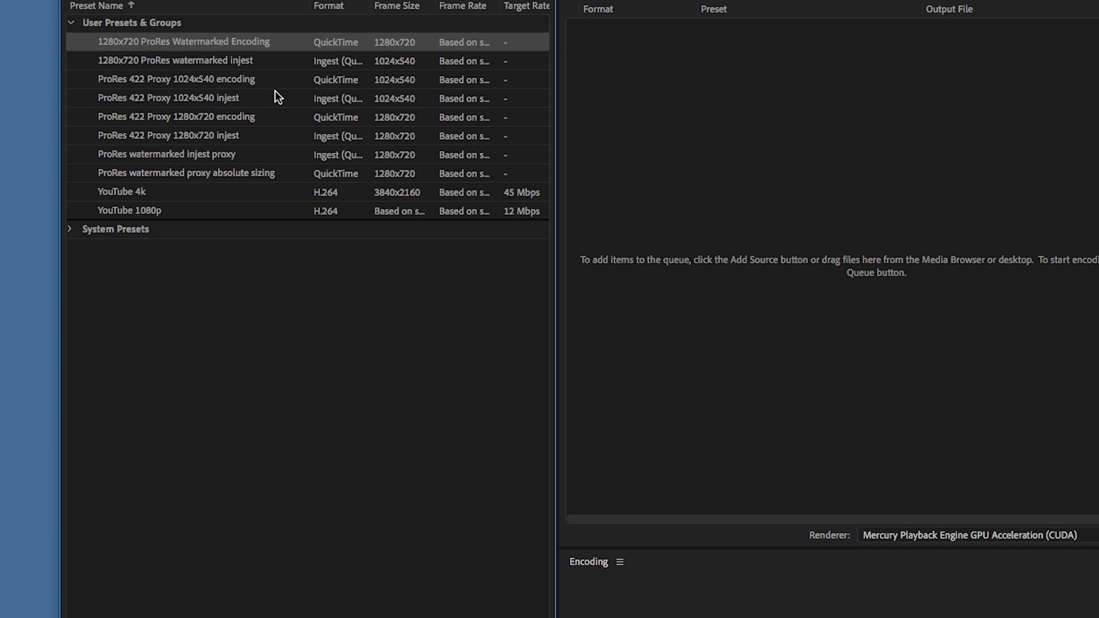
pyautogui.rightClick(245, 45)
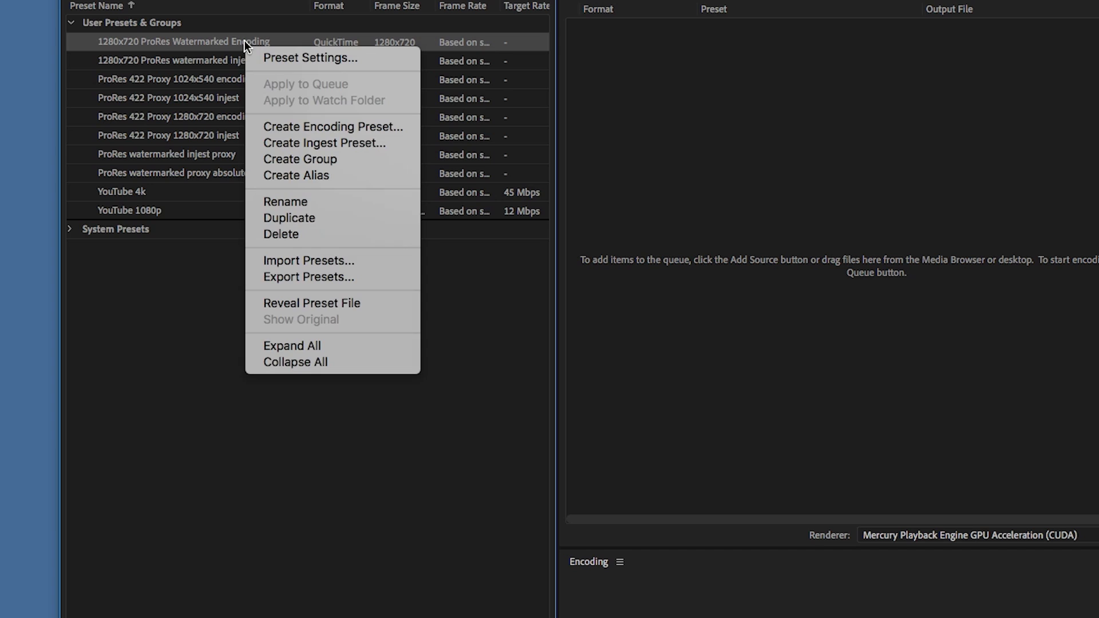
# Save an ingest preset '1280x720 ProRes Watermarked Injest' transcoding with '1280x720 ProRes Watermarked Encoding'.
pyautogui.click(303, 143)
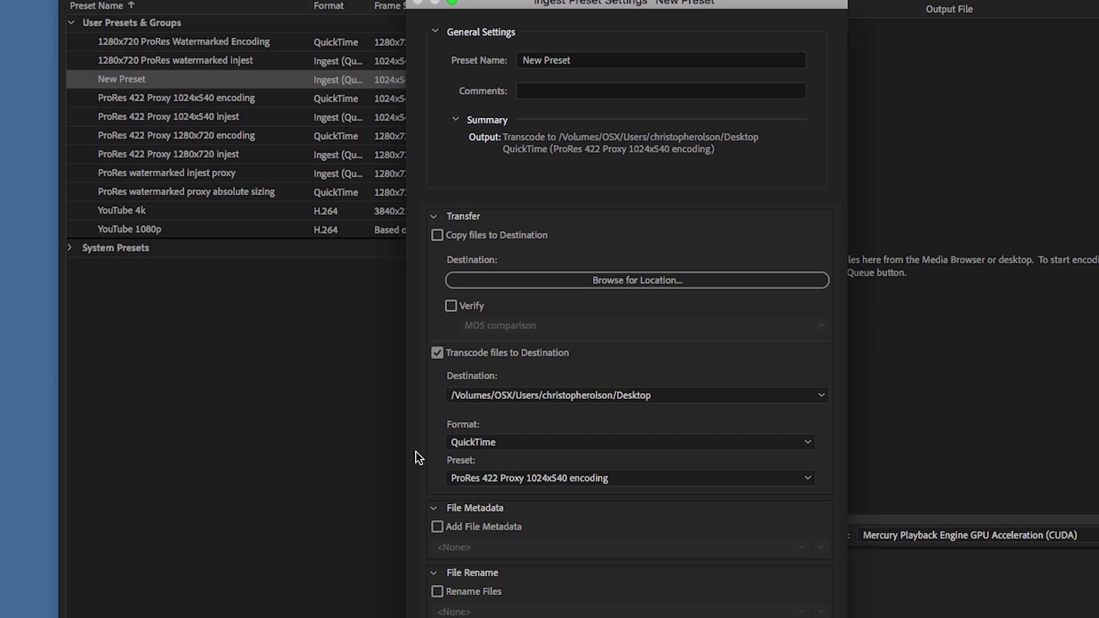
pyautogui.click(491, 478)
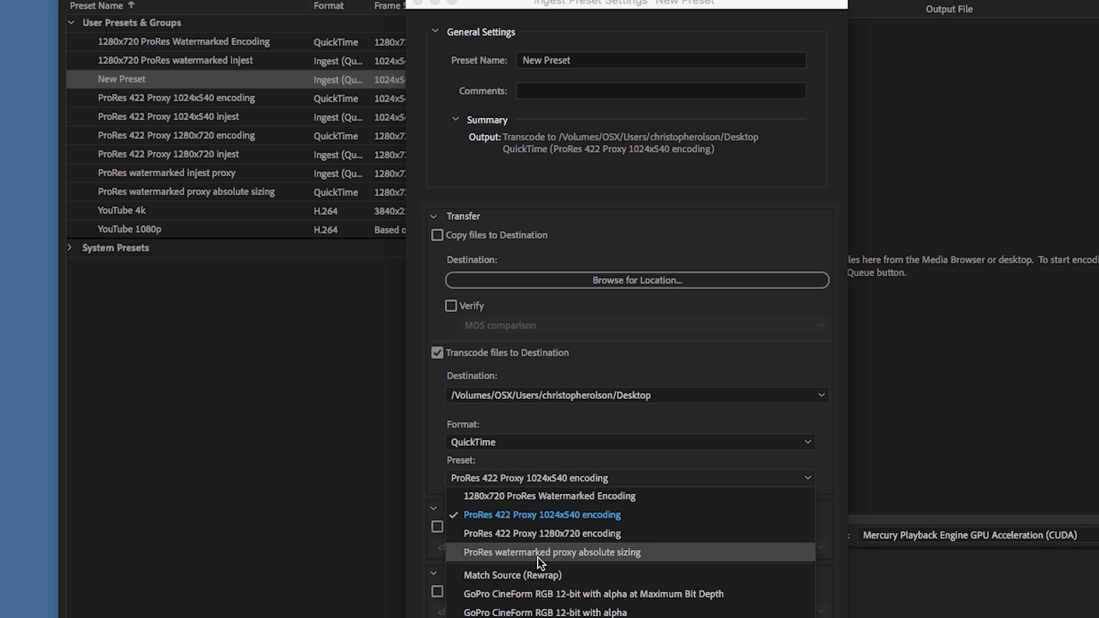
pyautogui.click(562, 497)
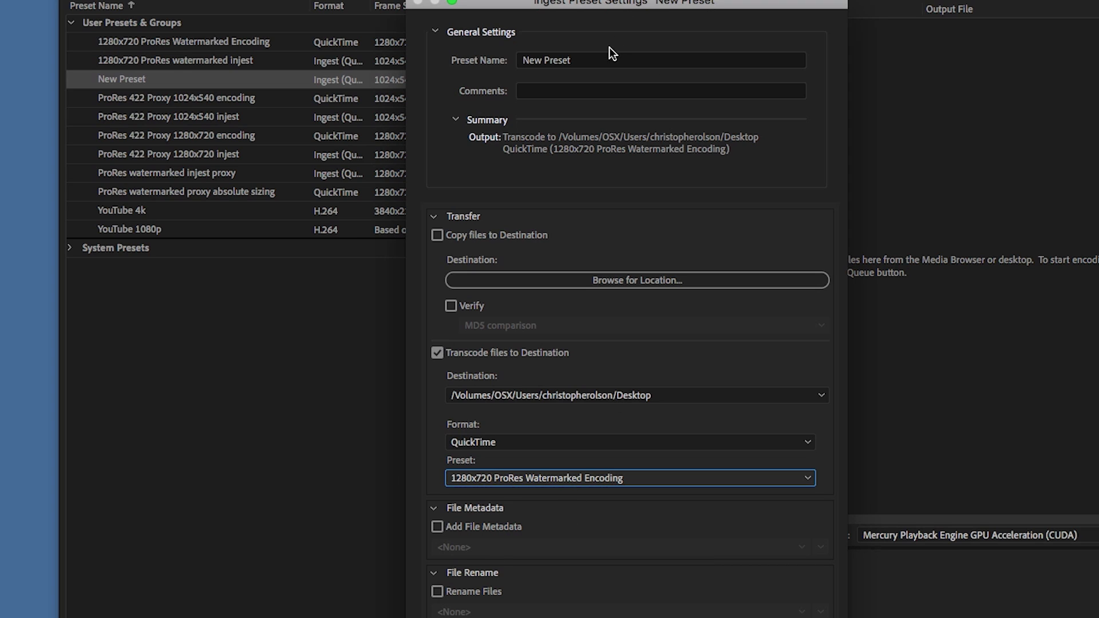
pyautogui.click(586, 57)
pyautogui.press('BackSpace')
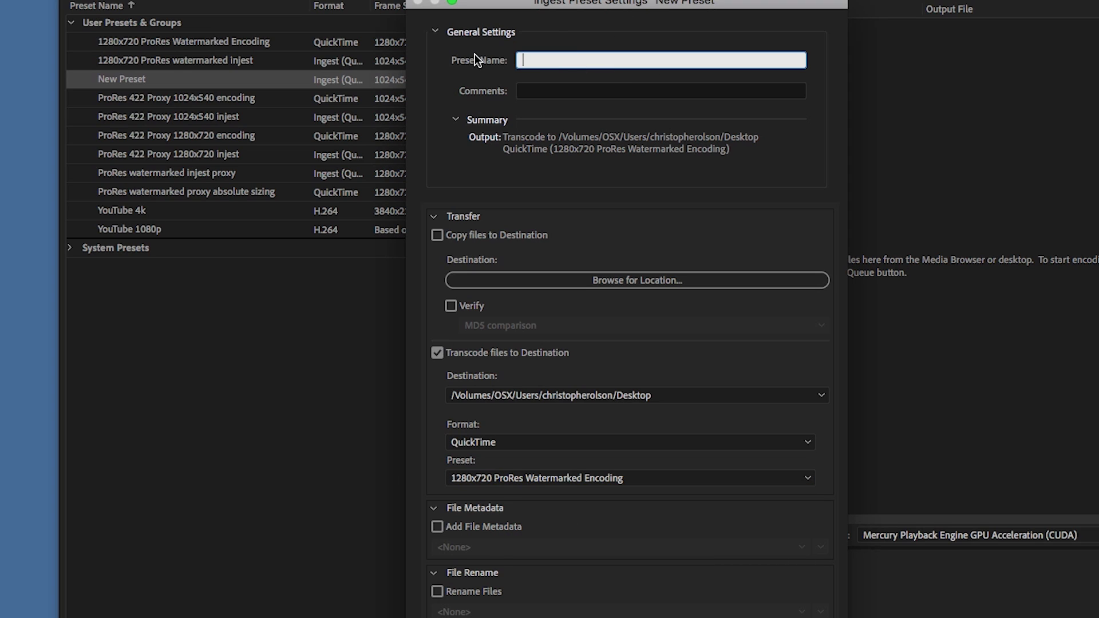
pyautogui.write('1280x720 ProRes Watermarked Injest')
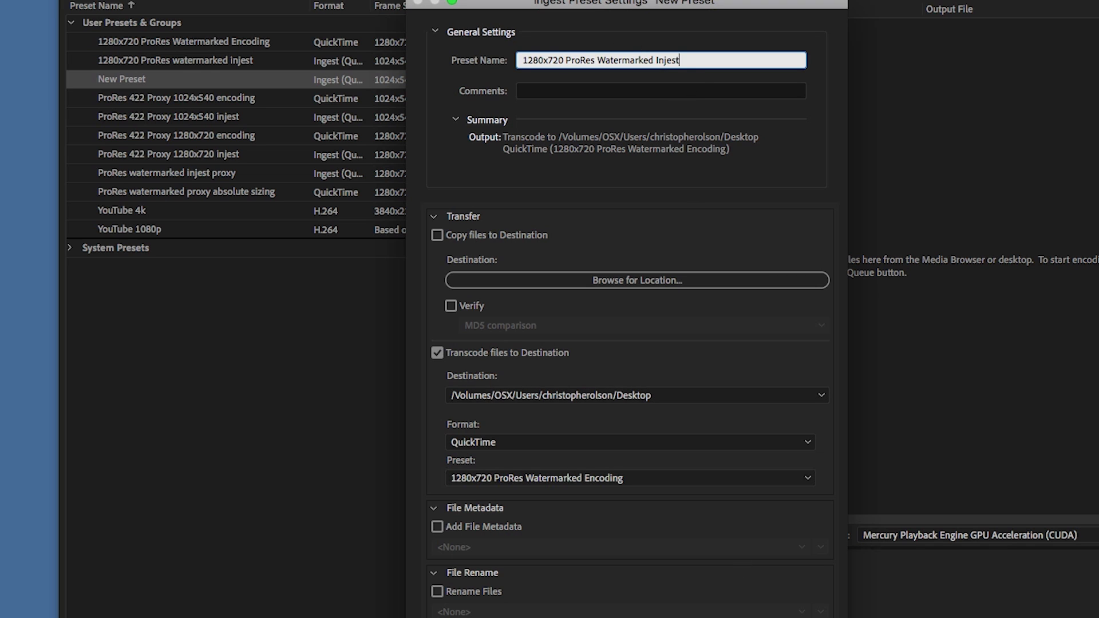
pyautogui.click(805, 615)
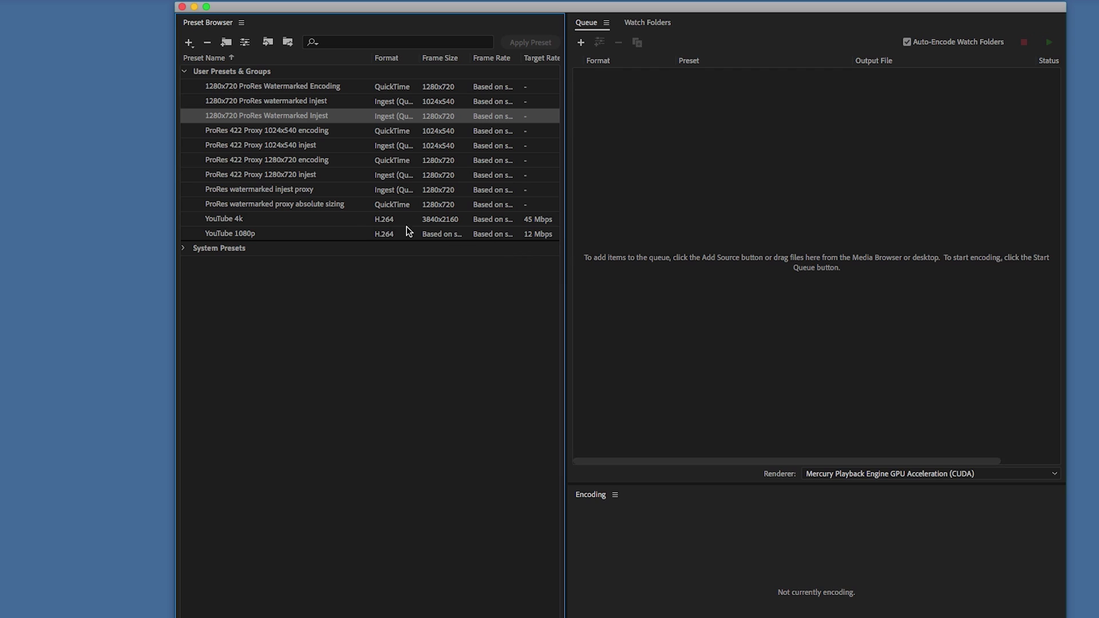
# Reveal the watermarked ingest preset's .epr file on disk.
pyautogui.rightClick(310, 116)
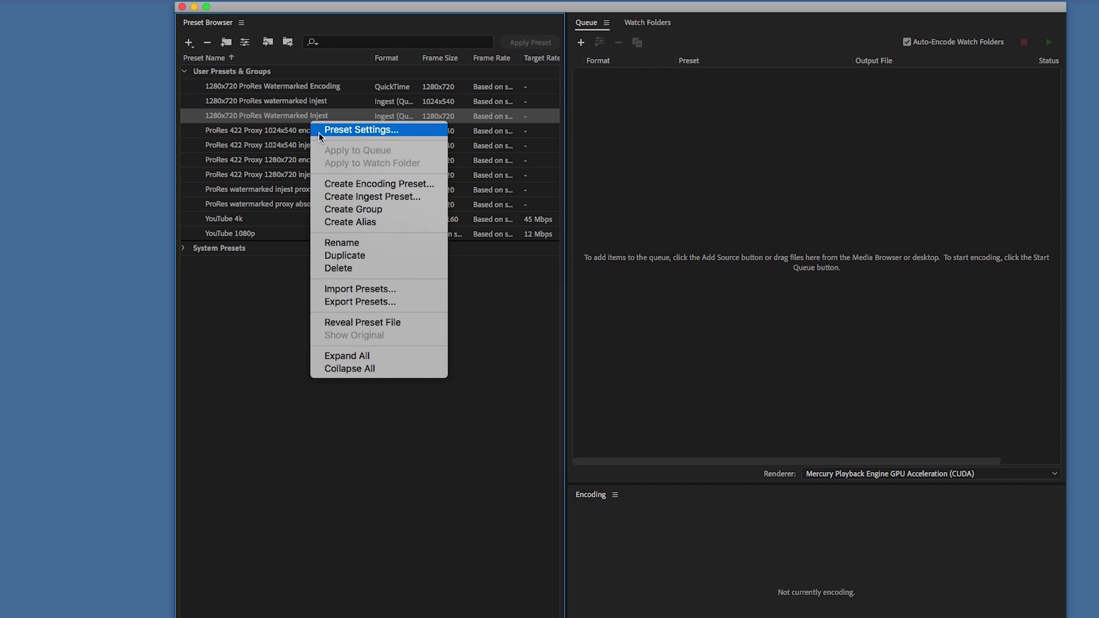
pyautogui.click(356, 322)
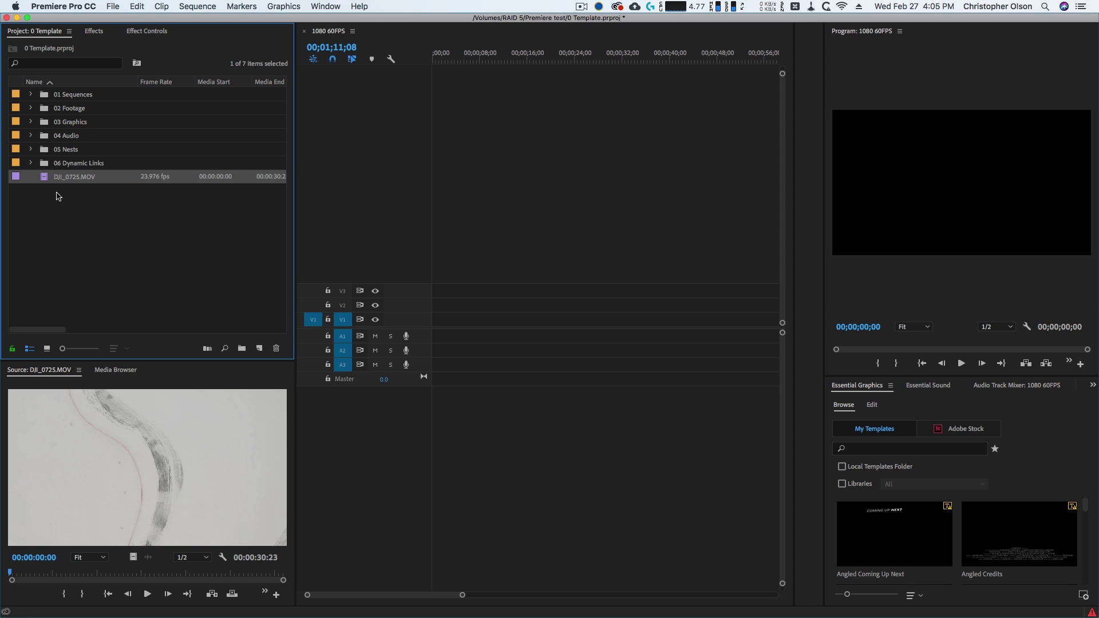
# Open Proxy > Create Proxies for the DJI_0725.MOV clip in the Project panel.
pyautogui.rightClick(44, 177)
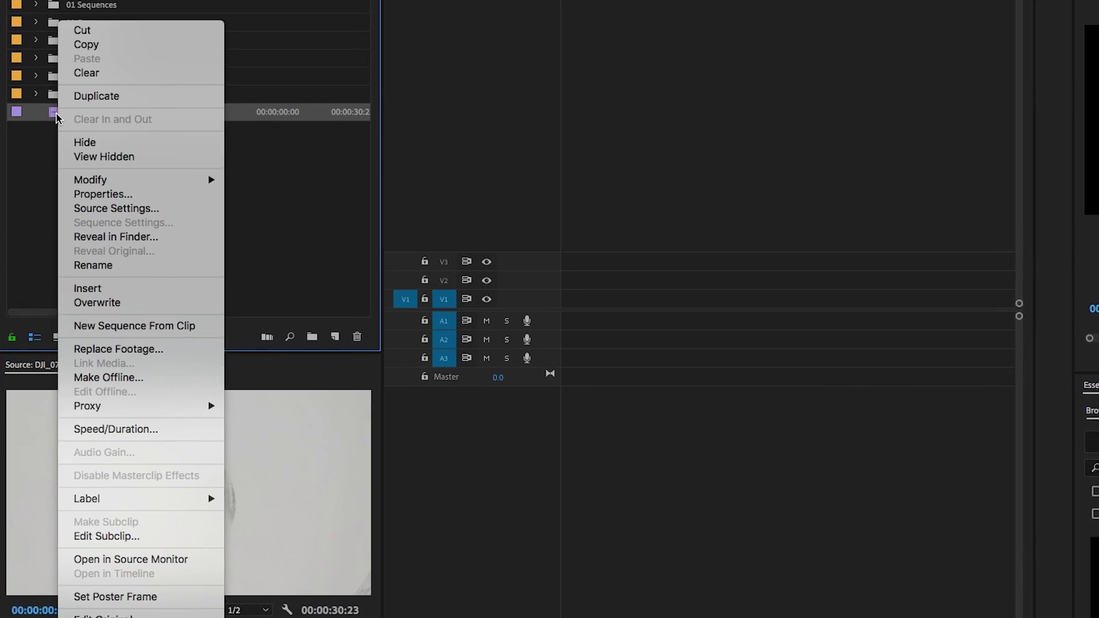
pyautogui.moveTo(137, 407)
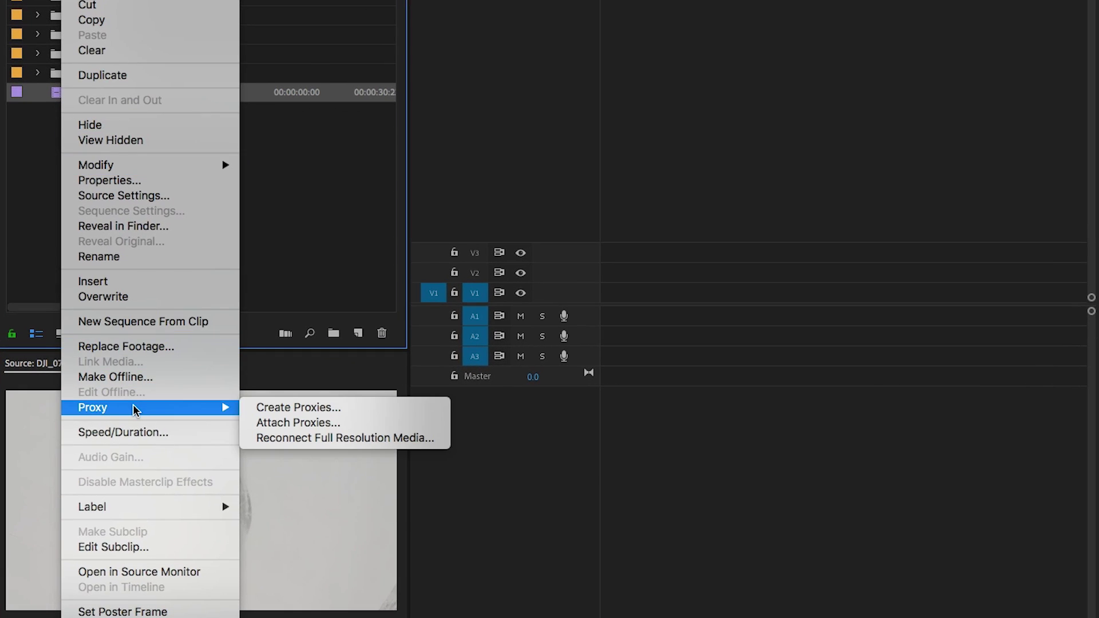
pyautogui.click(342, 408)
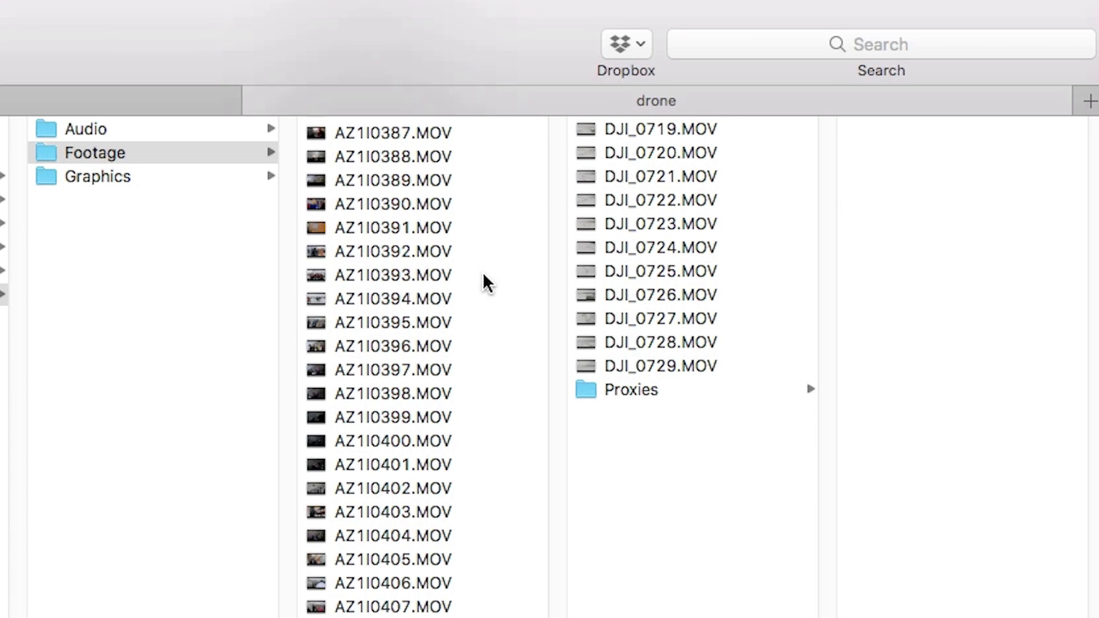
# Browse the proxy format options, viewing the H.264 presets without keeping a change.
pyautogui.click(628, 390)
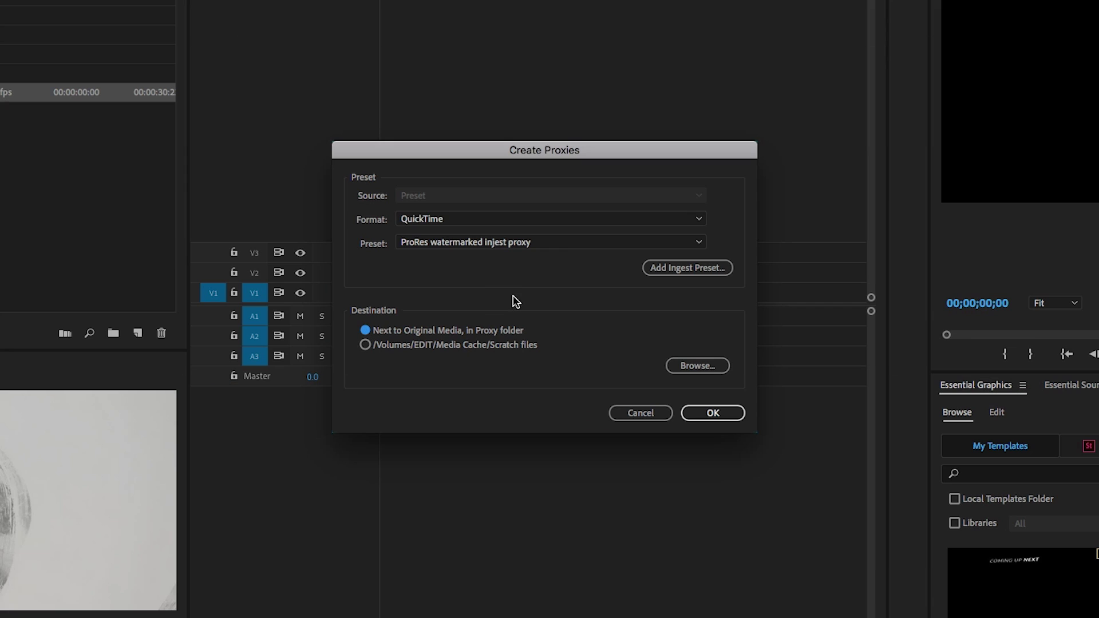
pyautogui.click(505, 221)
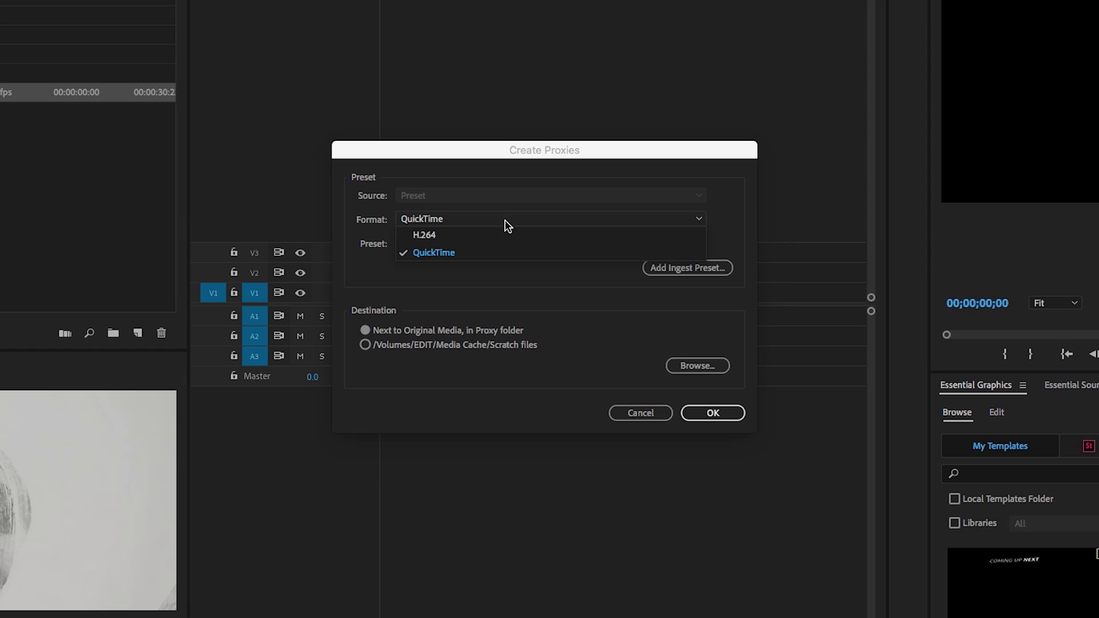
pyautogui.click(498, 233)
pyautogui.click(459, 241)
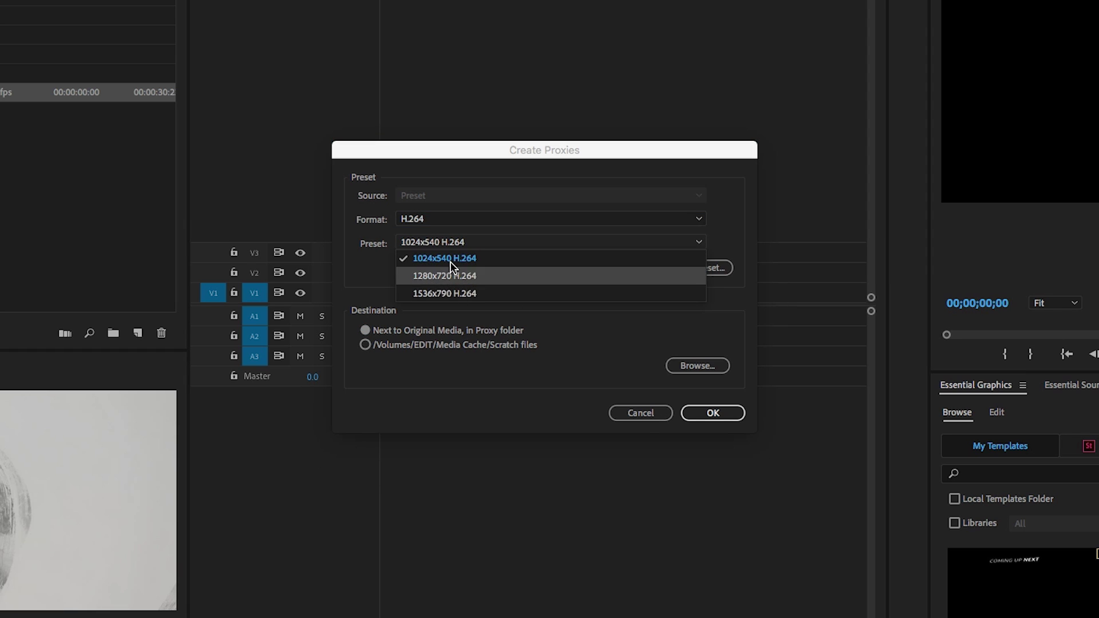
pyautogui.click(358, 283)
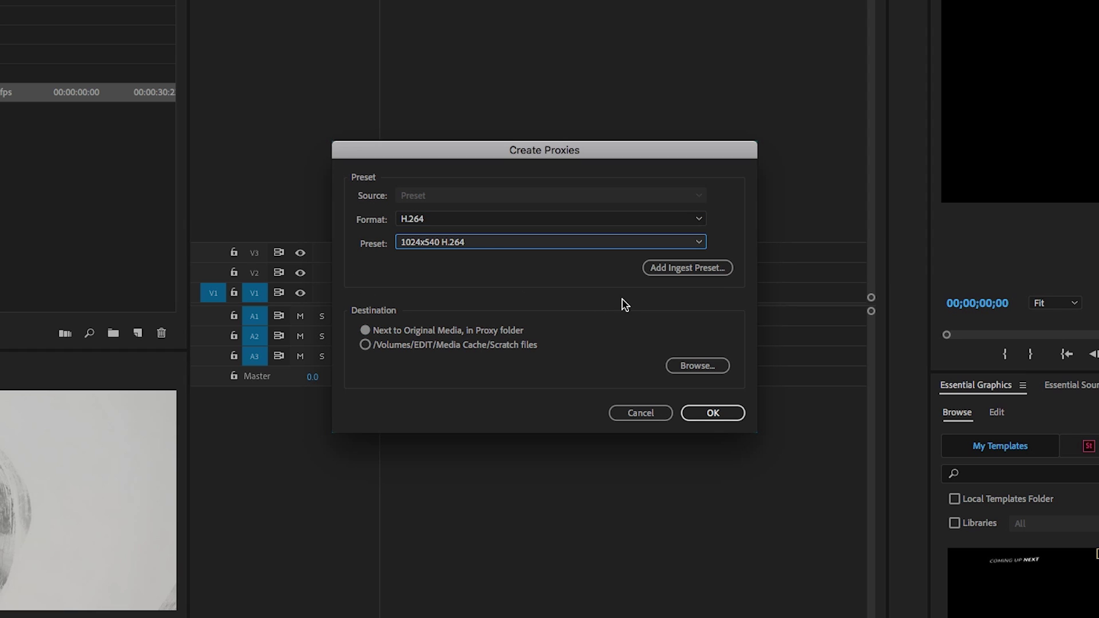
# Add the 1280x720 ProRes Watermarked Injest_1.epr file as the ingest preset.
pyautogui.click(683, 268)
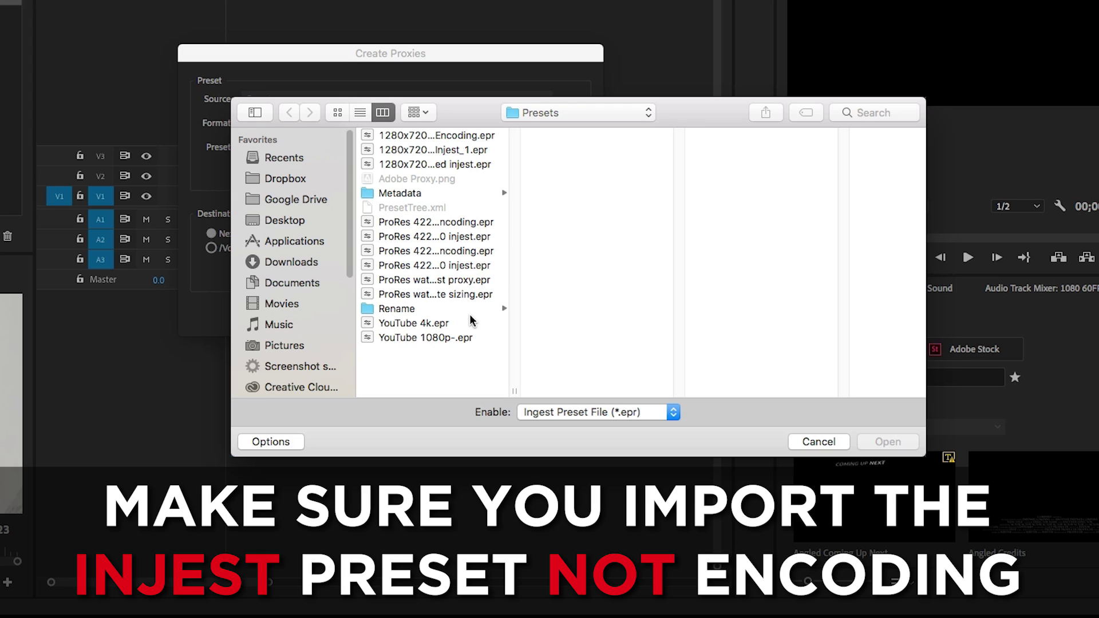
pyautogui.click(444, 149)
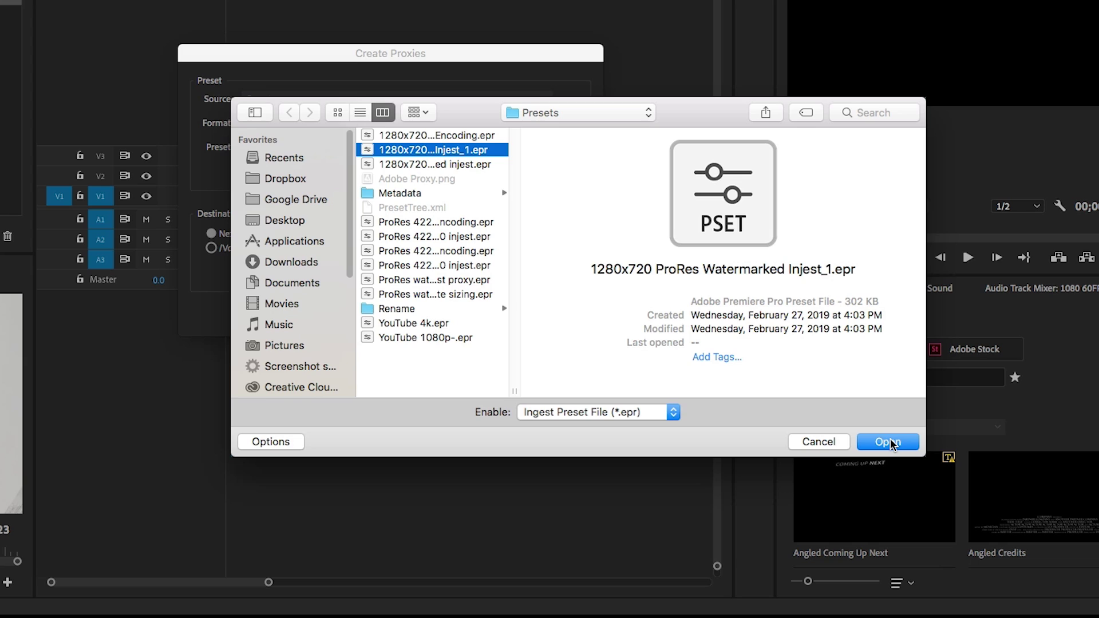
pyautogui.click(889, 442)
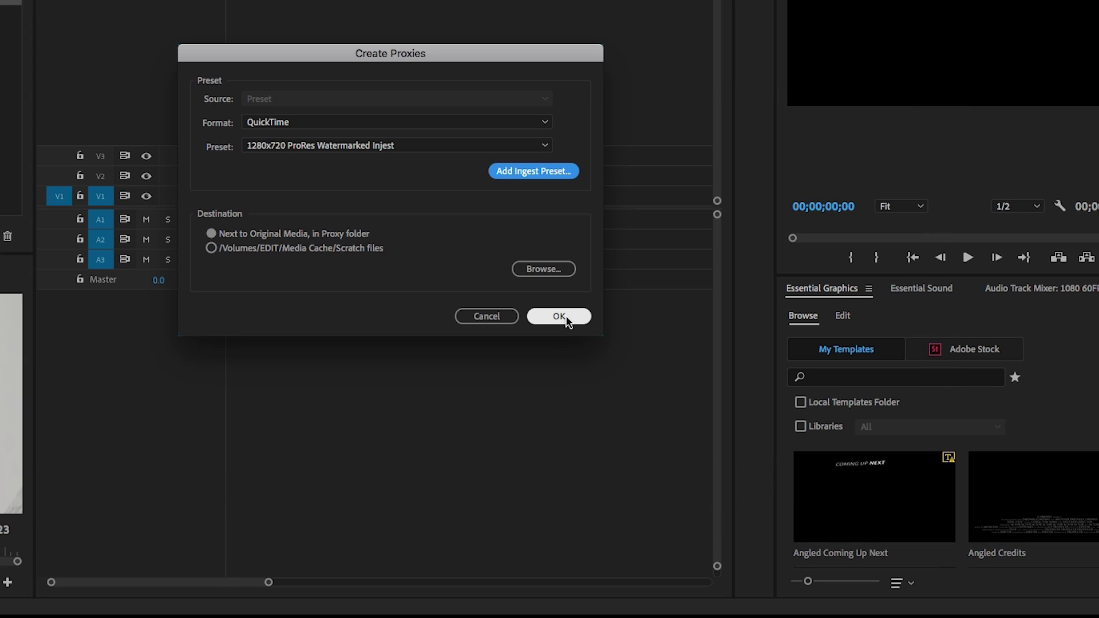
# Confirm Create Proxies so Media Encoder encodes DJI_0725_1_Proxy.mov.
pyautogui.click(559, 316)
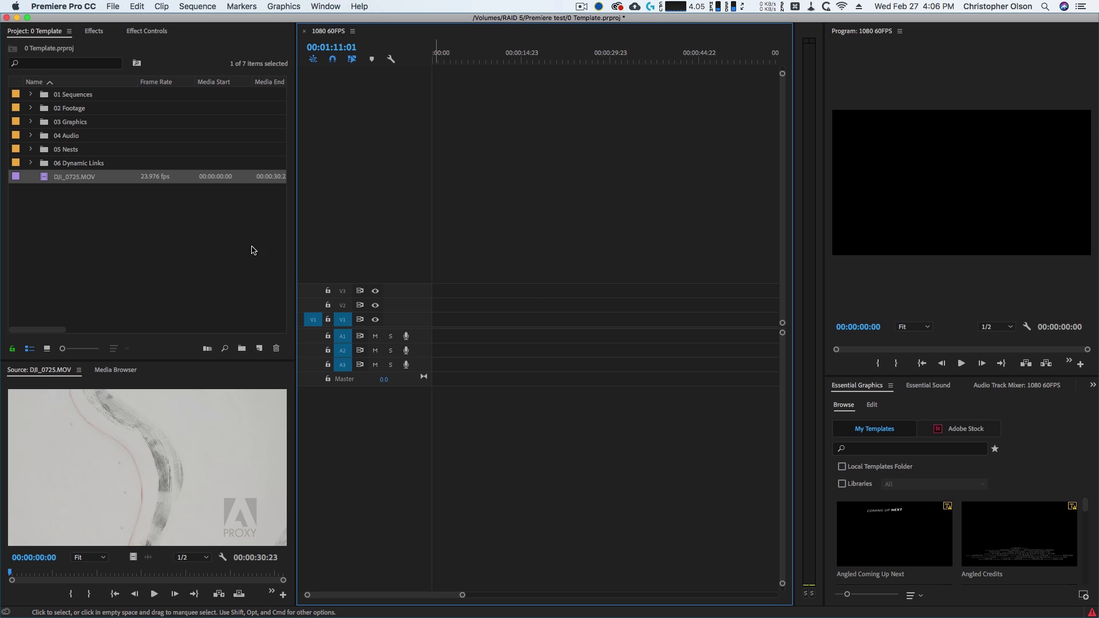
# Place DJI_0725.MOV on V1 and add a Toggle Proxies button to the Program monitor.
pyautogui.moveTo(47, 179); pyautogui.dragTo(506, 318)
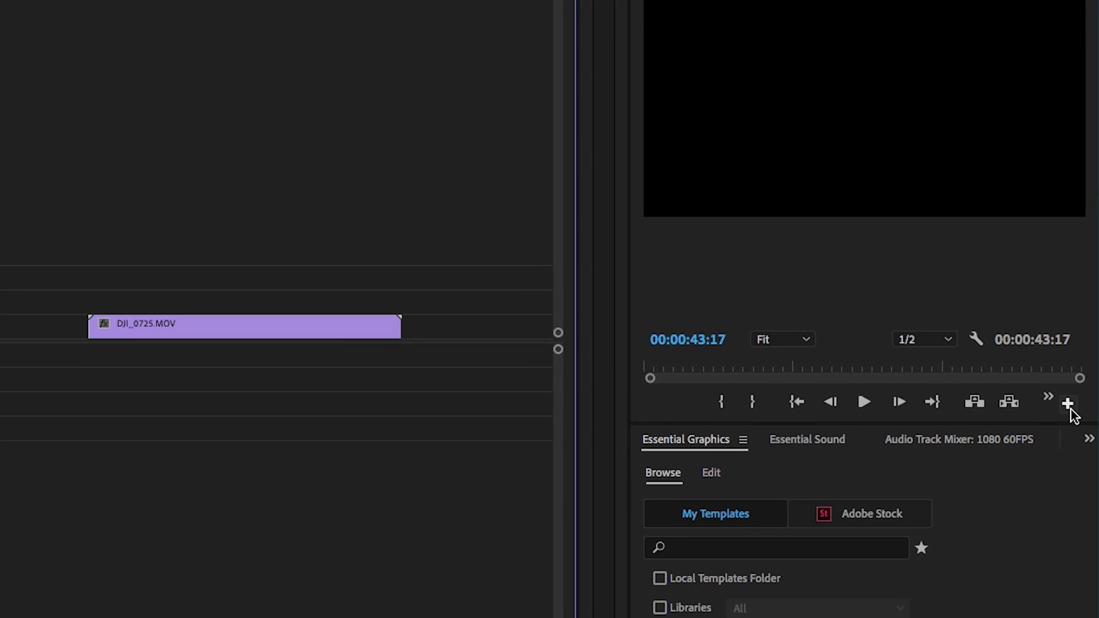
pyautogui.click(1068, 404)
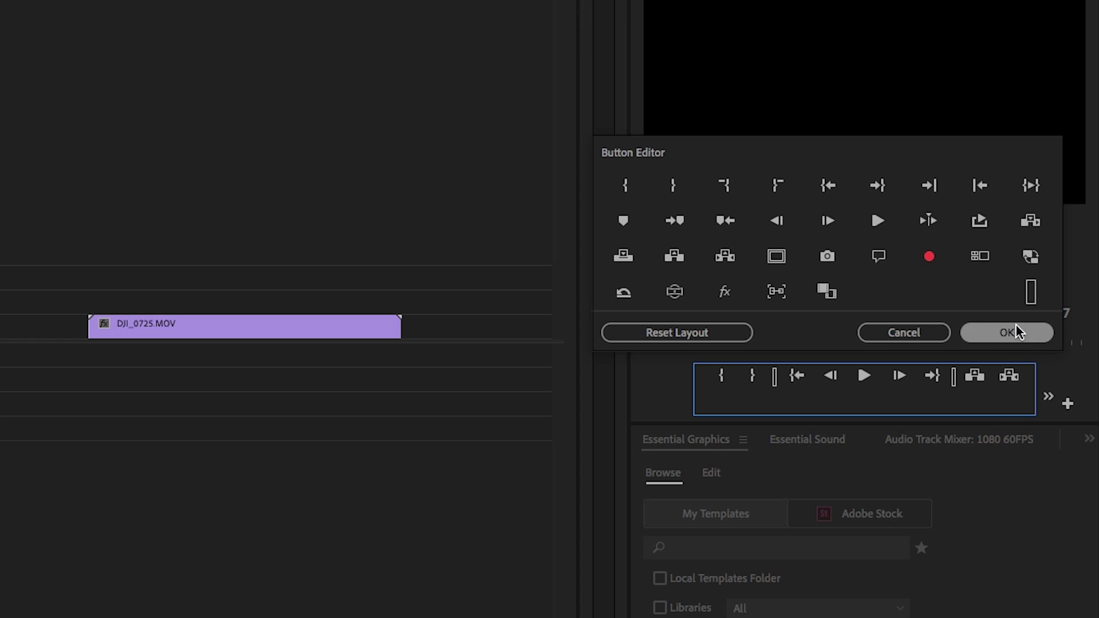
pyautogui.moveTo(1035, 259); pyautogui.dragTo(980, 377)
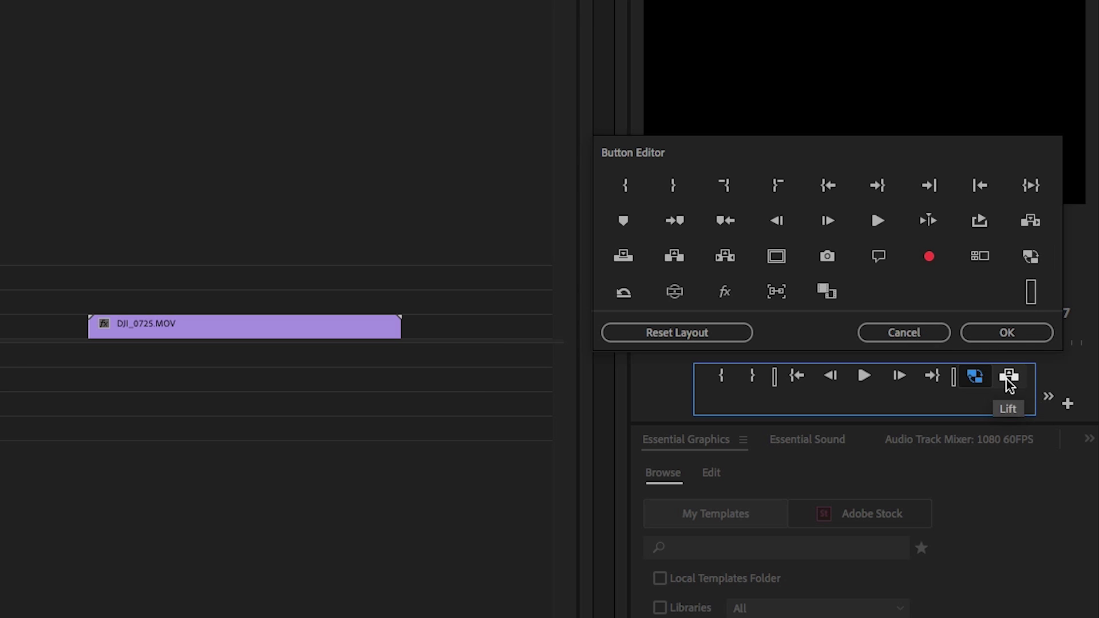
pyautogui.click(1008, 333)
pyautogui.click(973, 410)
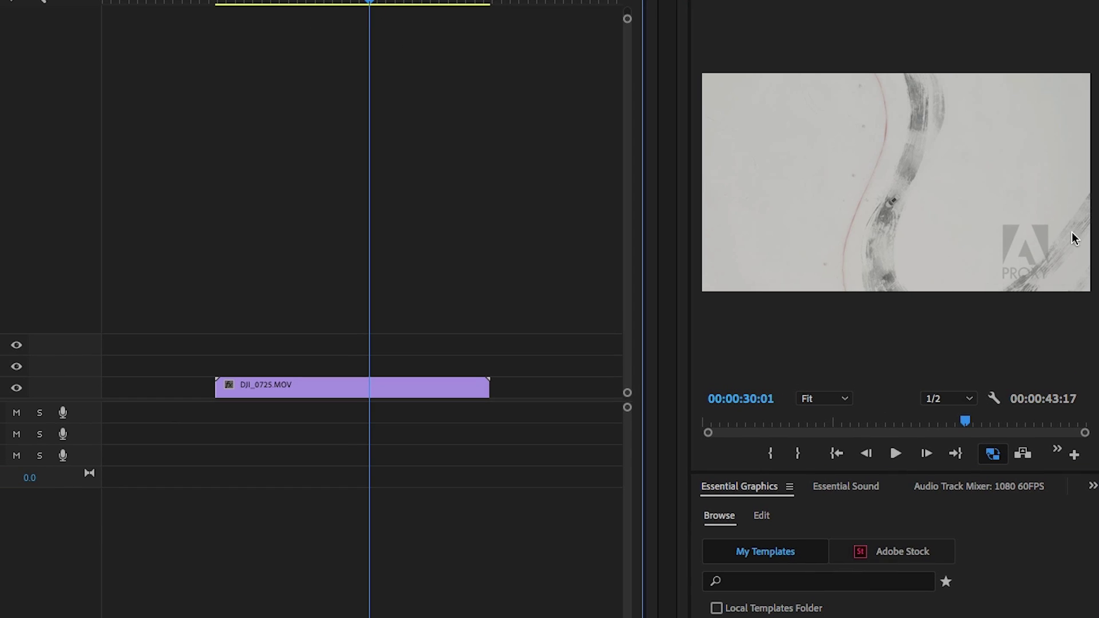
# Toggle proxies off and on while scrubbing to compare watermarked proxy and full-resolution playback.
pyautogui.click(993, 456)
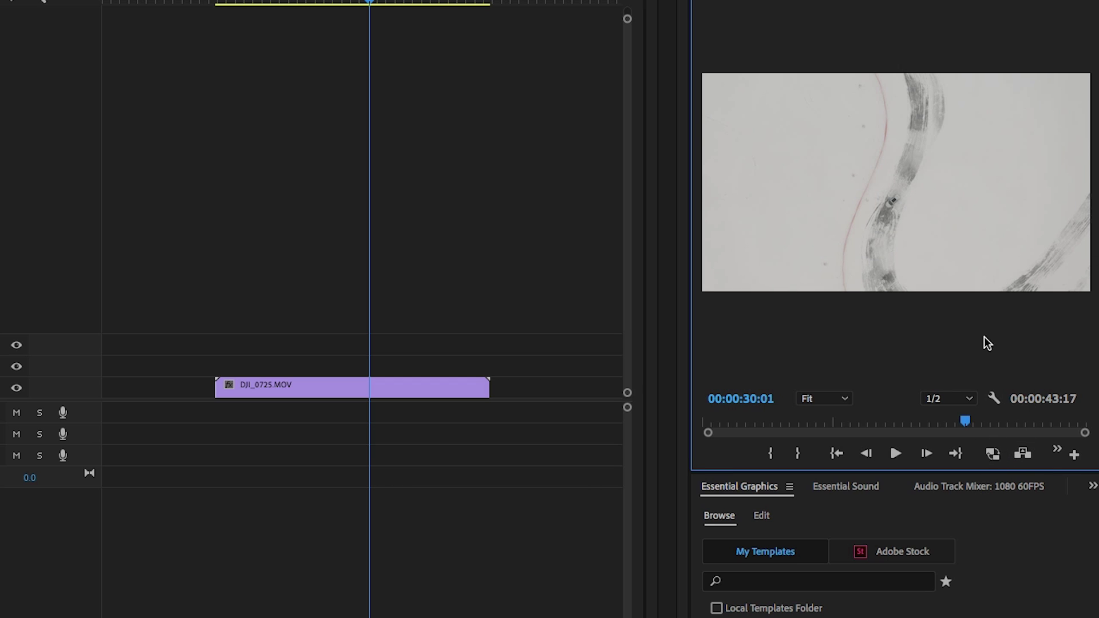
pyautogui.click(993, 455)
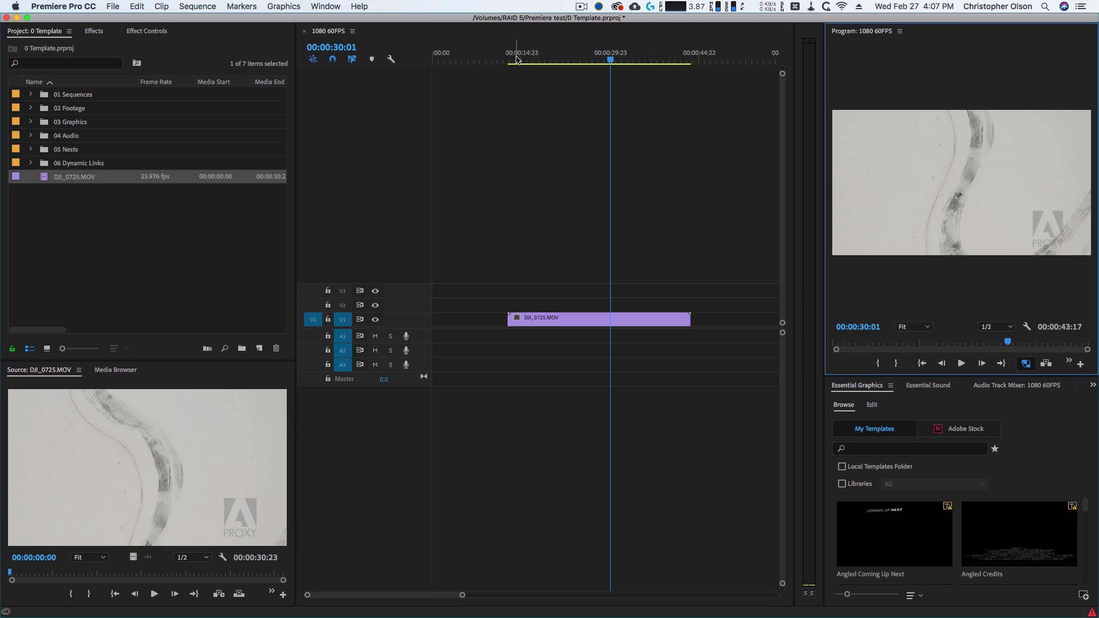
pyautogui.click(576, 60)
pyautogui.moveTo(606, 63); pyautogui.dragTo(598, 137)
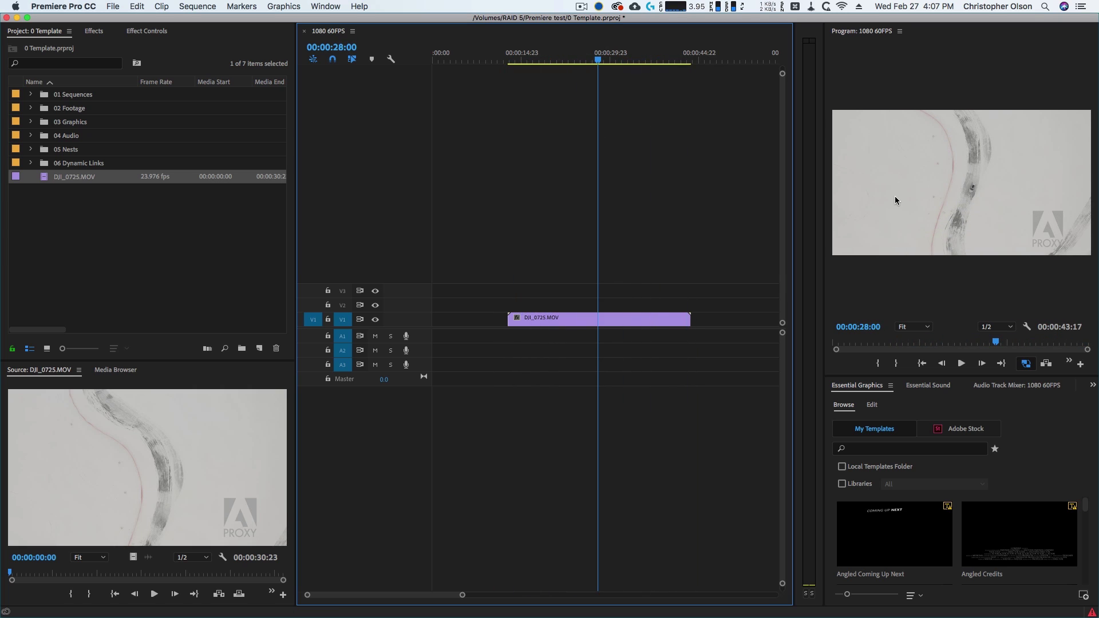
pyautogui.click(1026, 365)
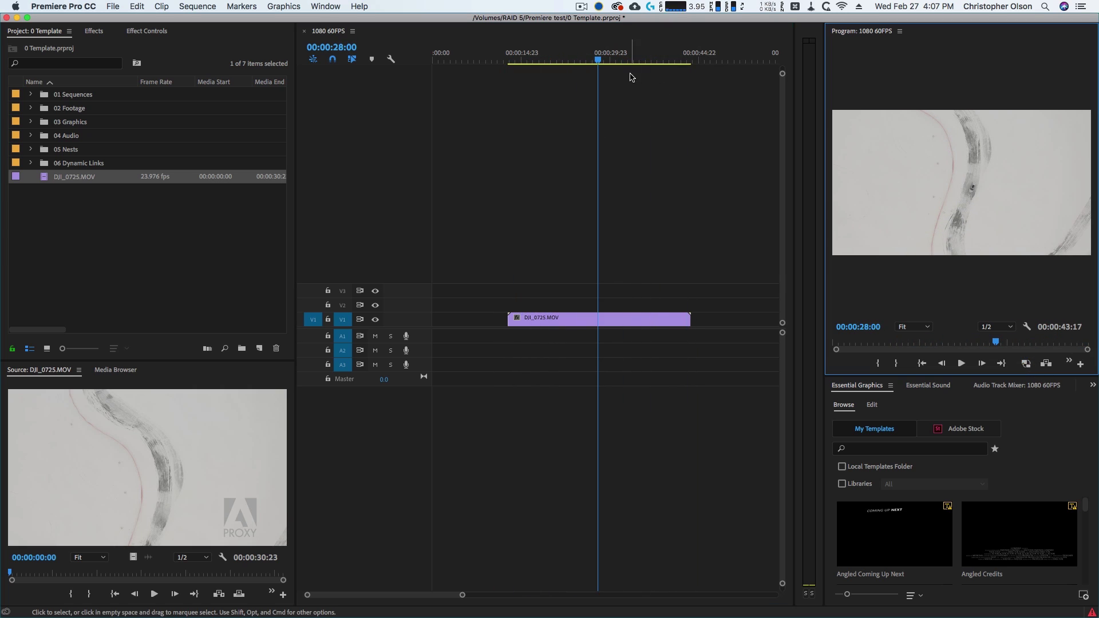
pyautogui.click(591, 59)
pyautogui.moveTo(591, 59); pyautogui.dragTo(663, 143)
pyautogui.click(1027, 363)
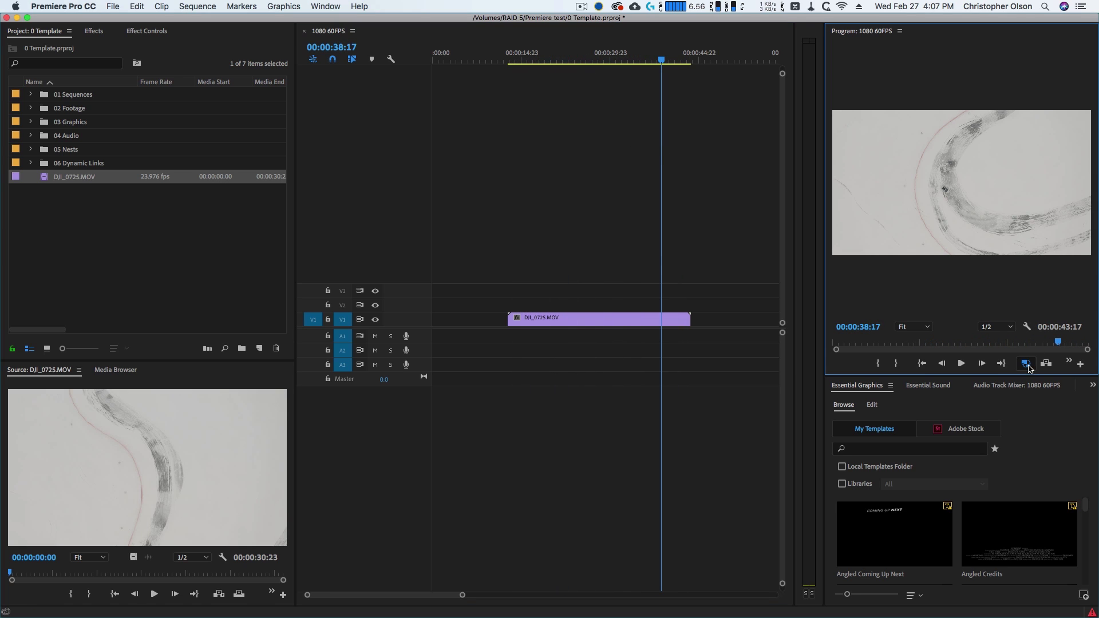
pyautogui.moveTo(678, 86); pyautogui.dragTo(630, 126)
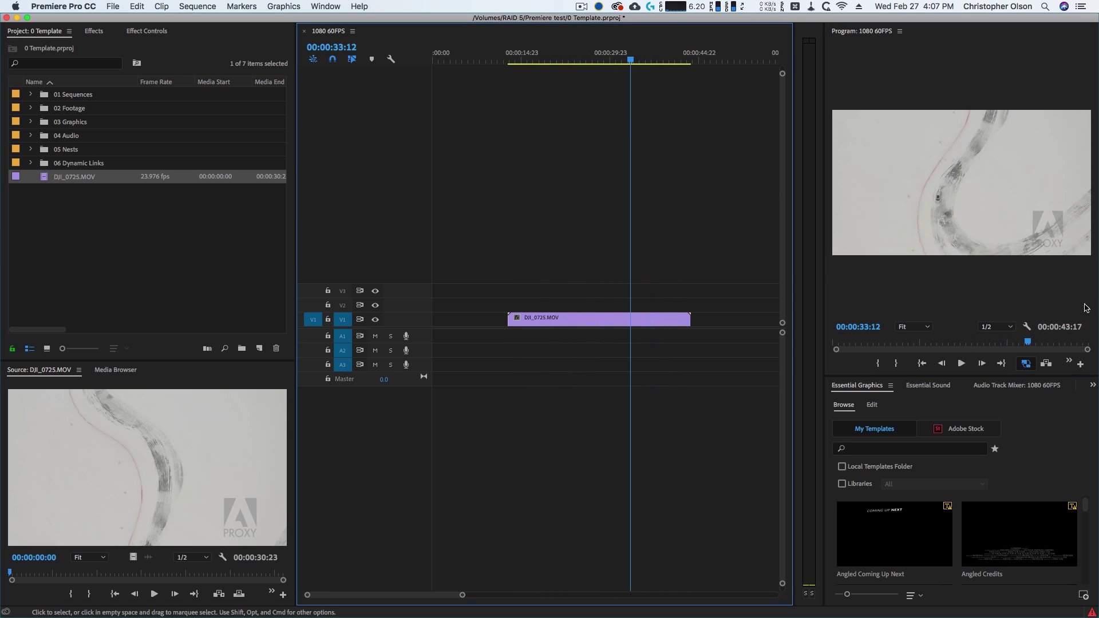
pyautogui.click(1028, 363)
pyautogui.click(578, 124)
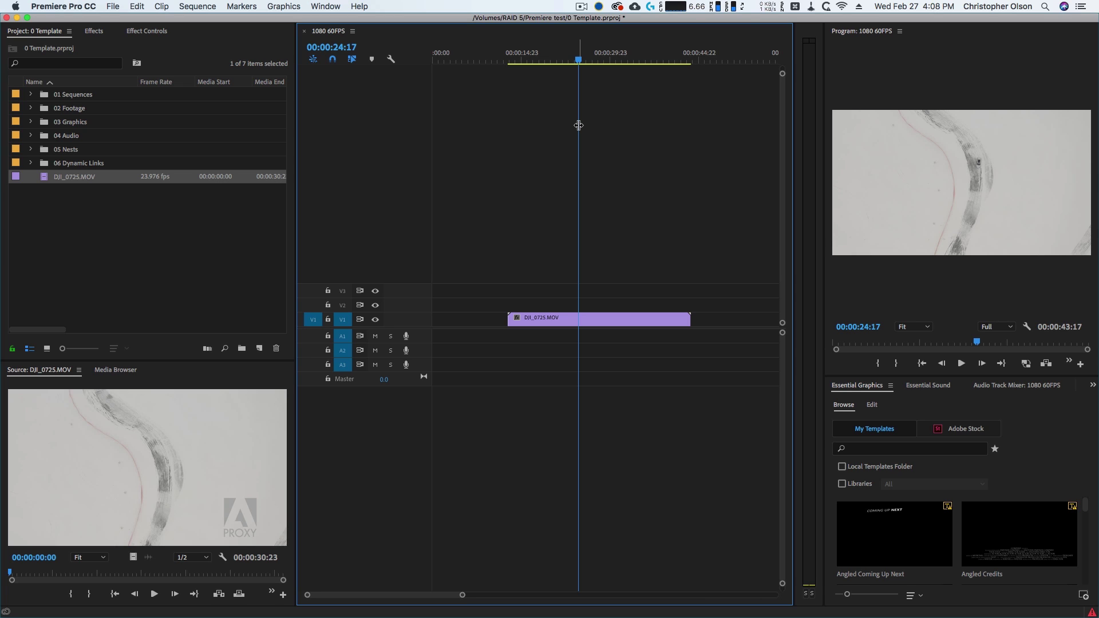
pyautogui.hotkey('ctrl', 'F8')
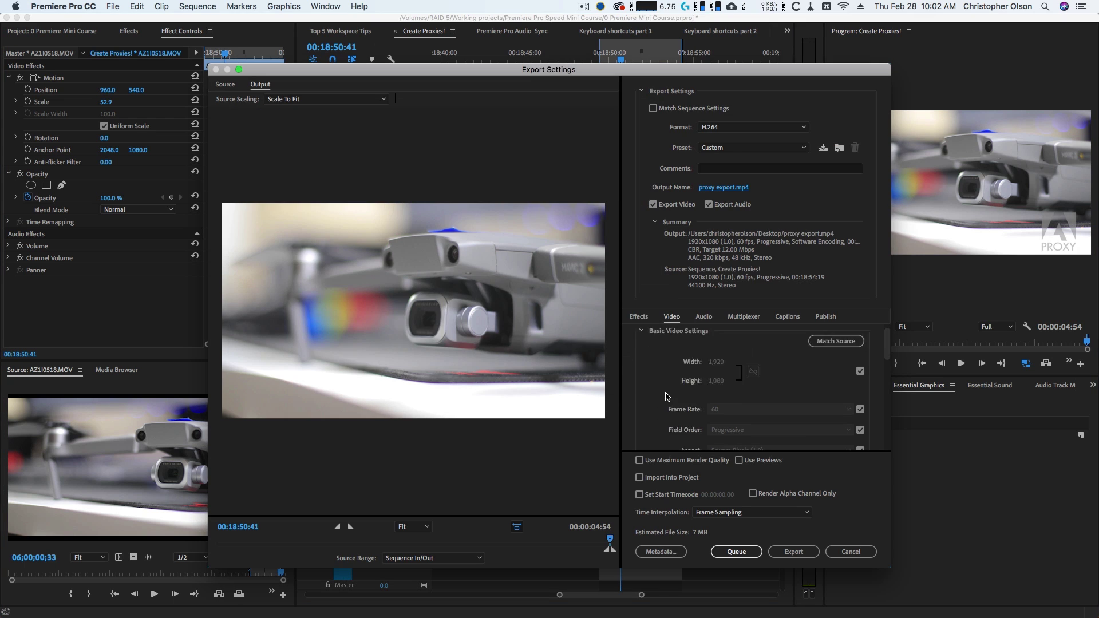
# Export the sequence and preview proxy export.mp4 in Quick Look to confirm no watermark.
pyautogui.click(793, 551)
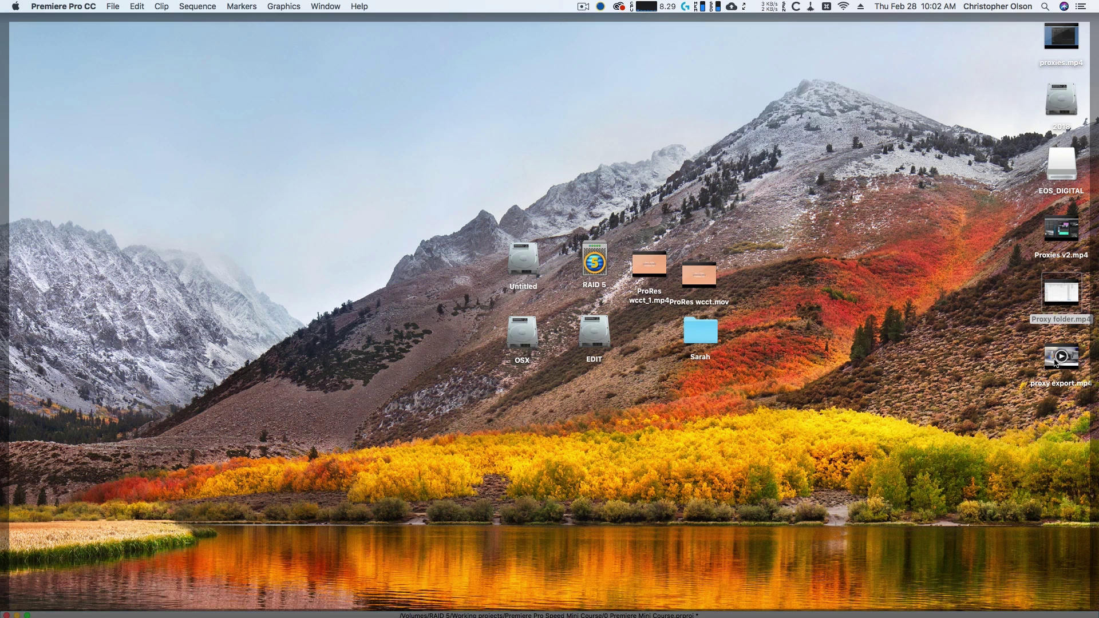
pyautogui.press('space')
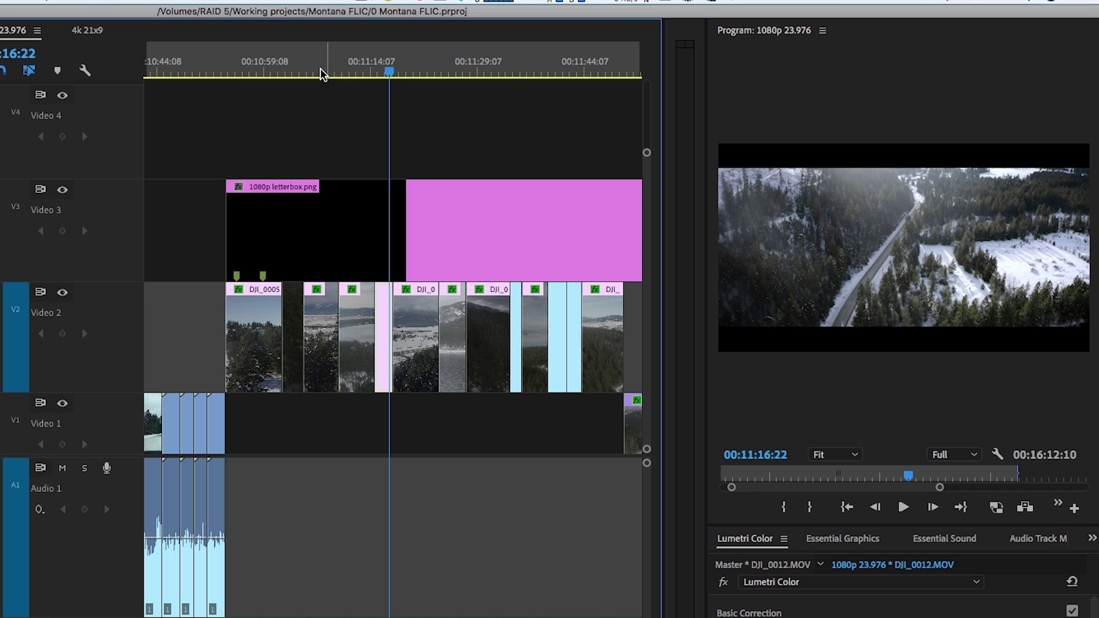
pyautogui.click(259, 70)
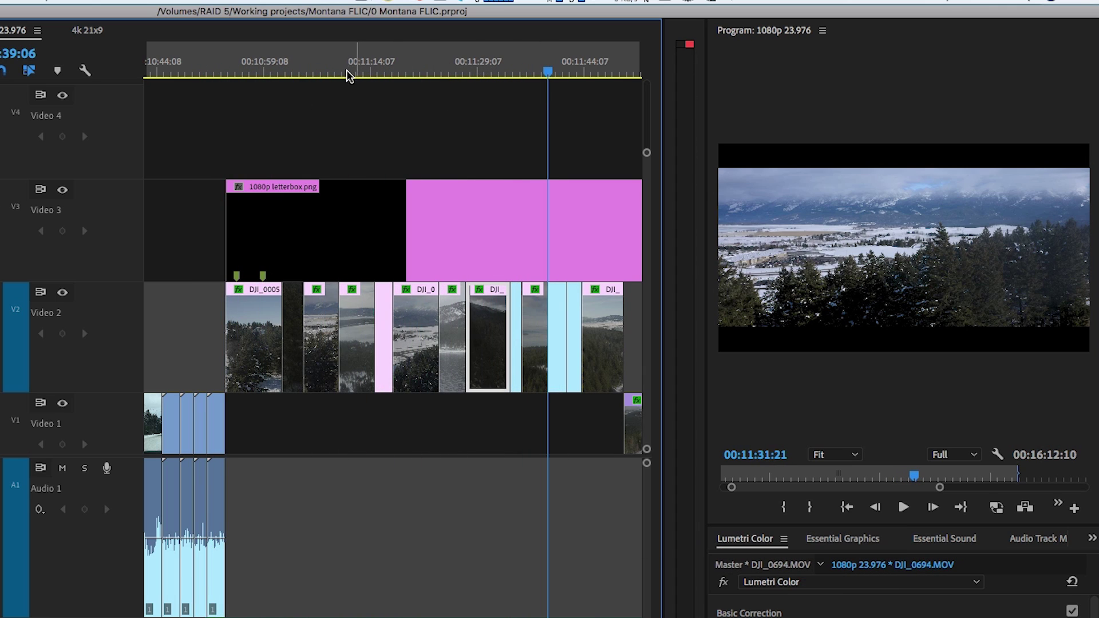
pyautogui.click(309, 74)
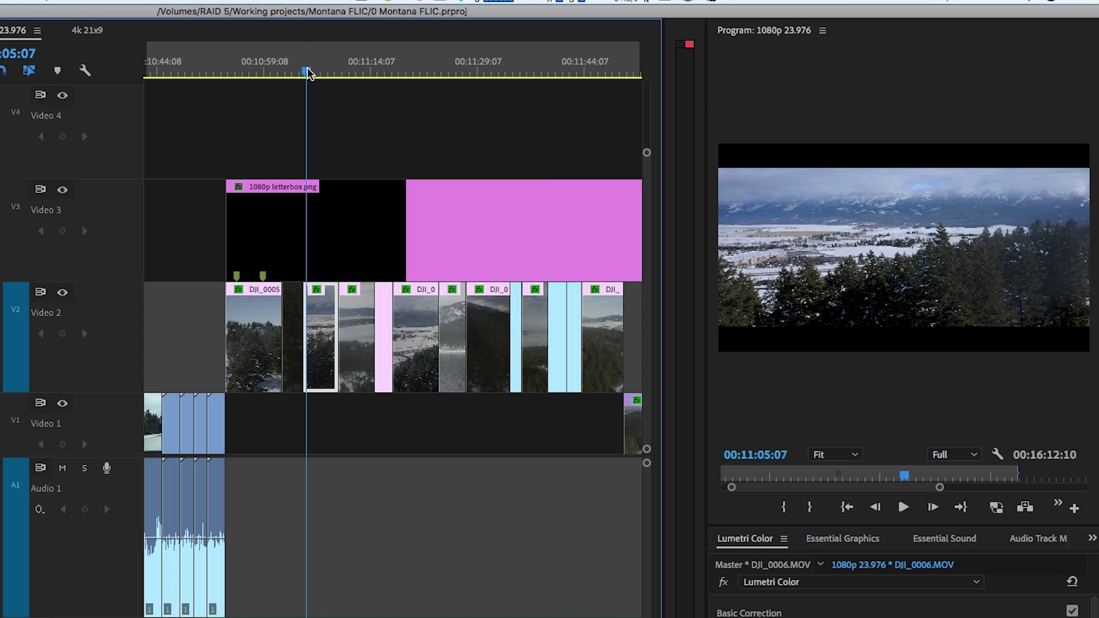